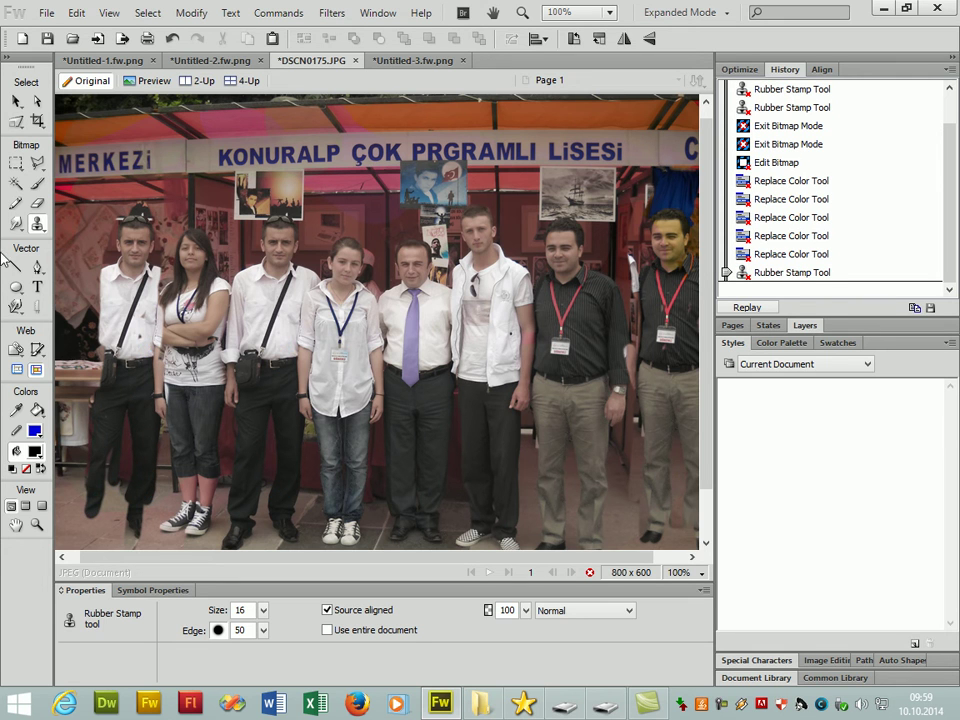
# Clone the man in the white vest onto the left edge of the group photo with the Rubber Stamp tool.
pyautogui.click(40, 225)
pyautogui.click(110, 240)
pyautogui.click(147, 12)
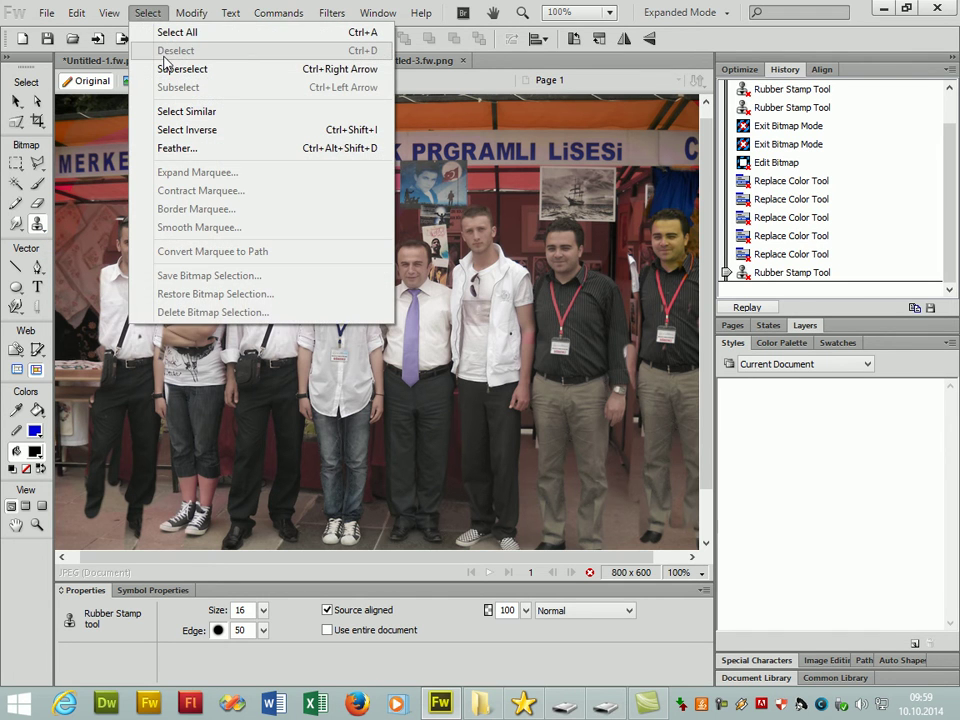
pyautogui.click(16, 101)
pyautogui.click(37, 224)
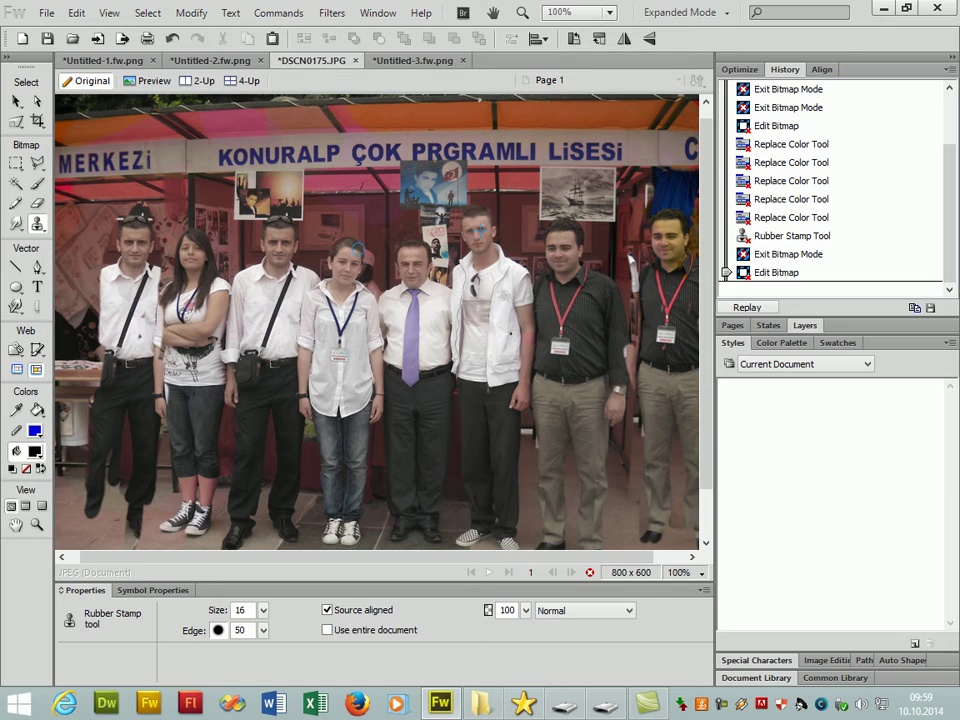
pyautogui.moveTo(70, 278)
pyautogui.mouseDown()
pyautogui.moveTo(57, 171)
pyautogui.moveTo(50, 185)
pyautogui.moveTo(62, 212)
pyautogui.moveTo(66, 175)
pyautogui.moveTo(64, 250)
pyautogui.moveTo(70, 215)
pyautogui.moveTo(52, 262)
pyautogui.moveTo(58, 300)
pyautogui.moveTo(68, 290)
pyautogui.moveTo(63, 260)
pyautogui.moveTo(91, 357)
pyautogui.moveTo(56, 362)
pyautogui.moveTo(54, 395)
pyautogui.mouseUp()
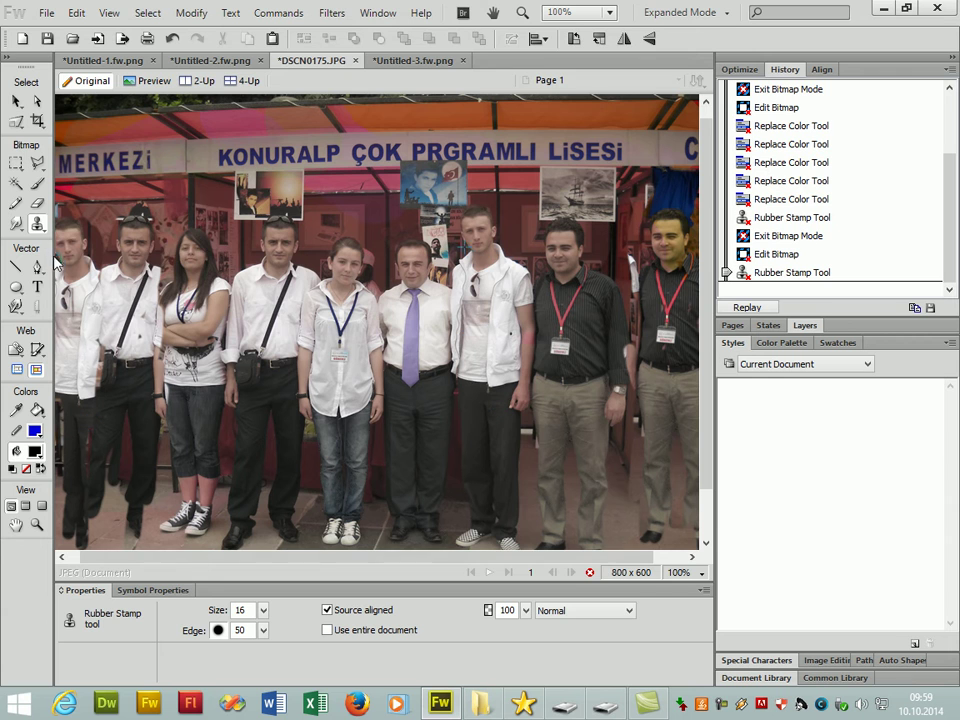
# Set up the Replace Color tool to replace a light grey swatch sampled from the photo with black.
pyautogui.click(37, 224)
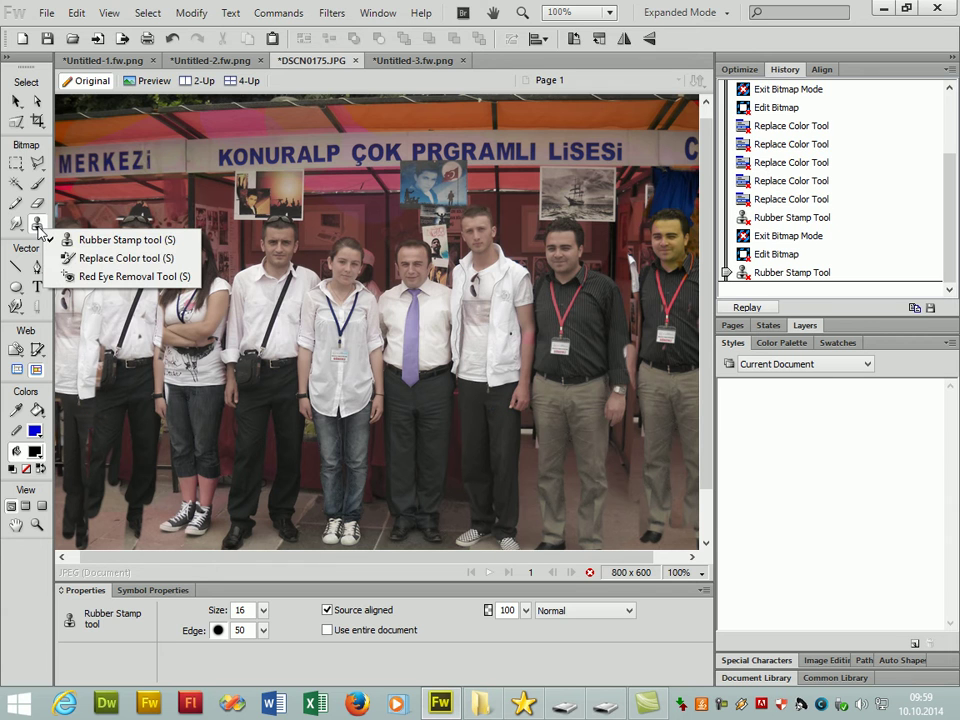
pyautogui.click(120, 258)
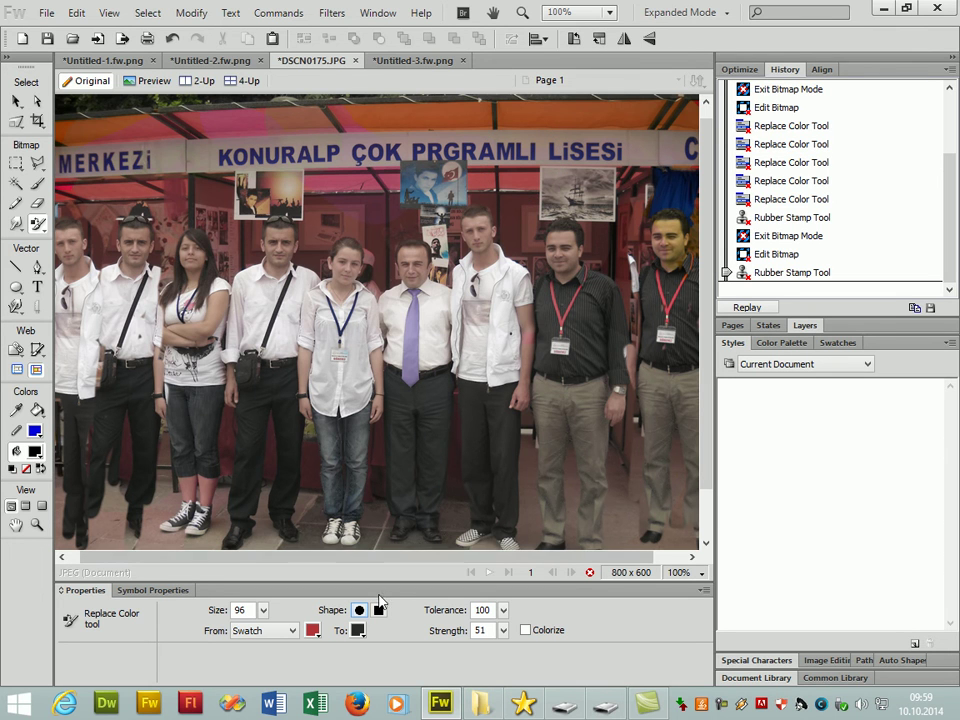
pyautogui.click(294, 633)
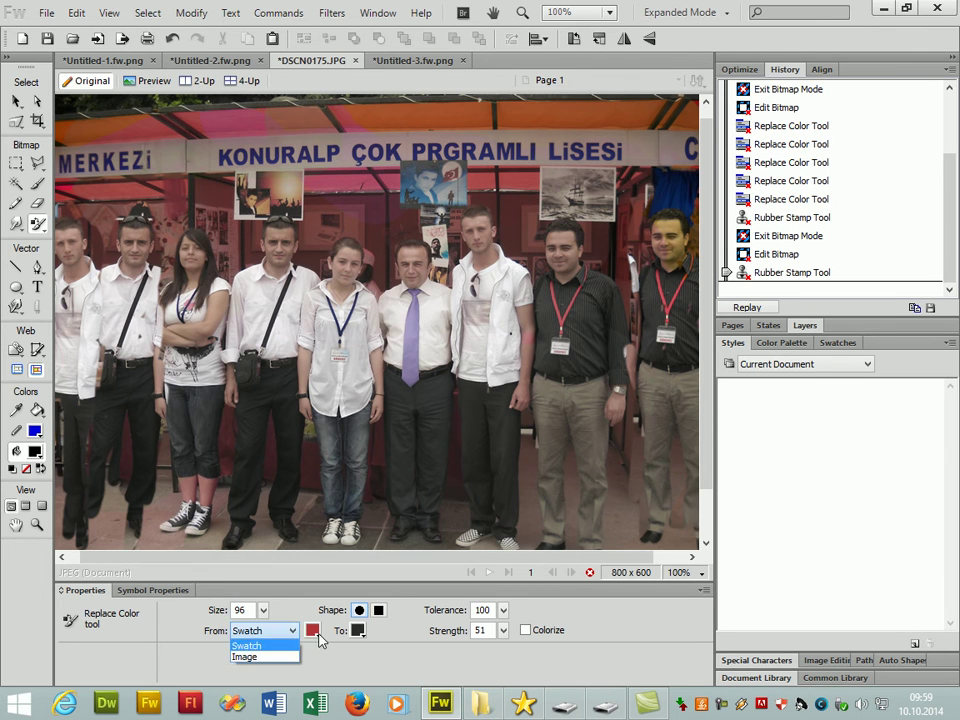
pyautogui.click(316, 635)
pyautogui.click(314, 632)
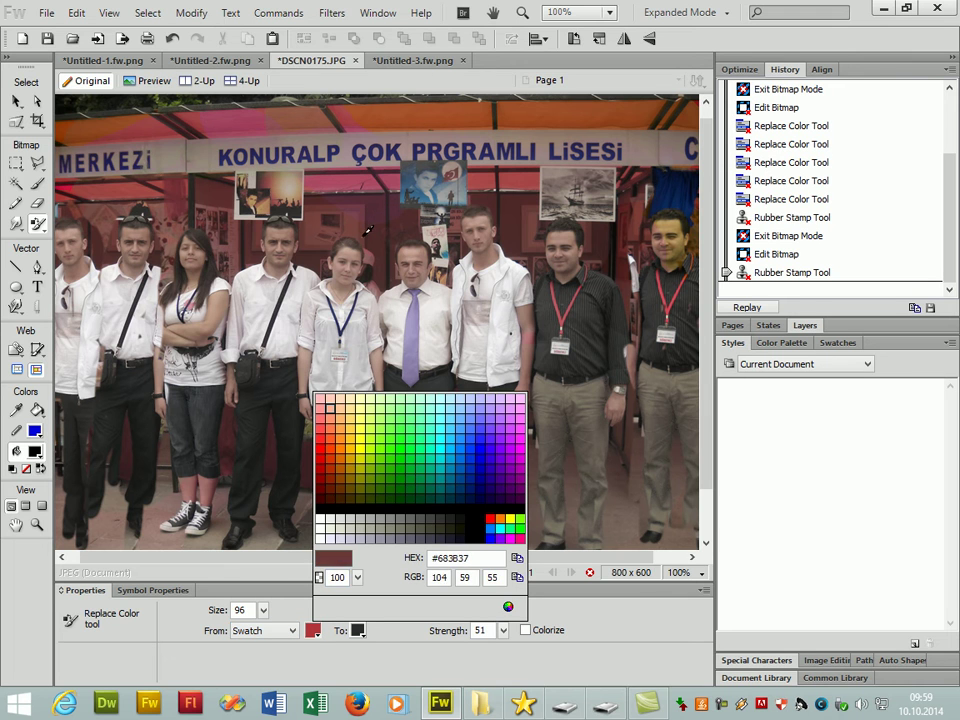
pyautogui.click(190, 229)
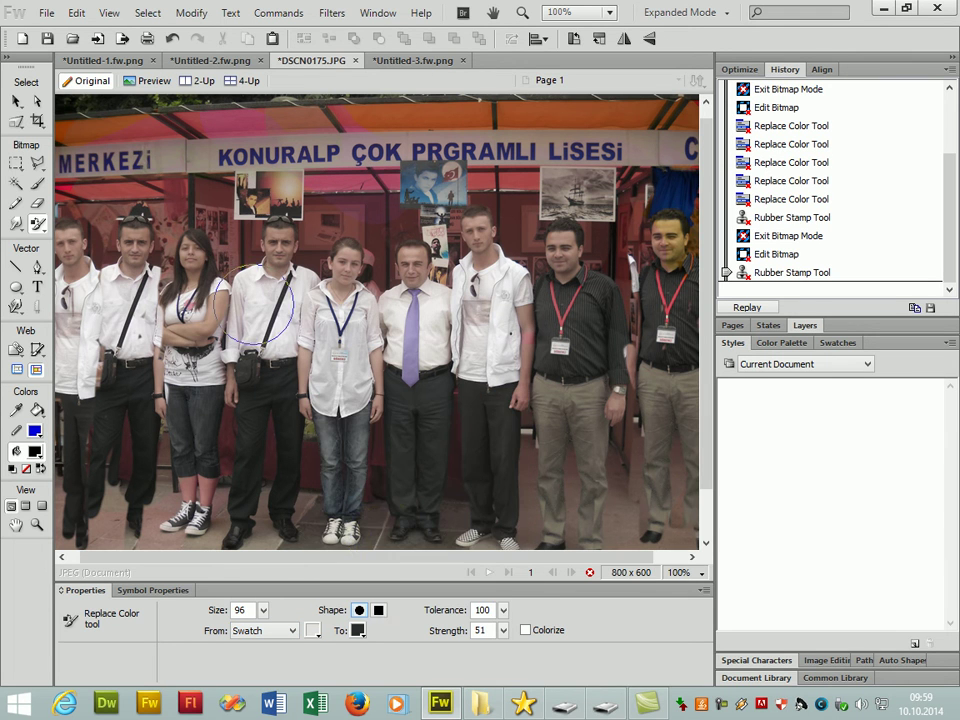
pyautogui.click(364, 633)
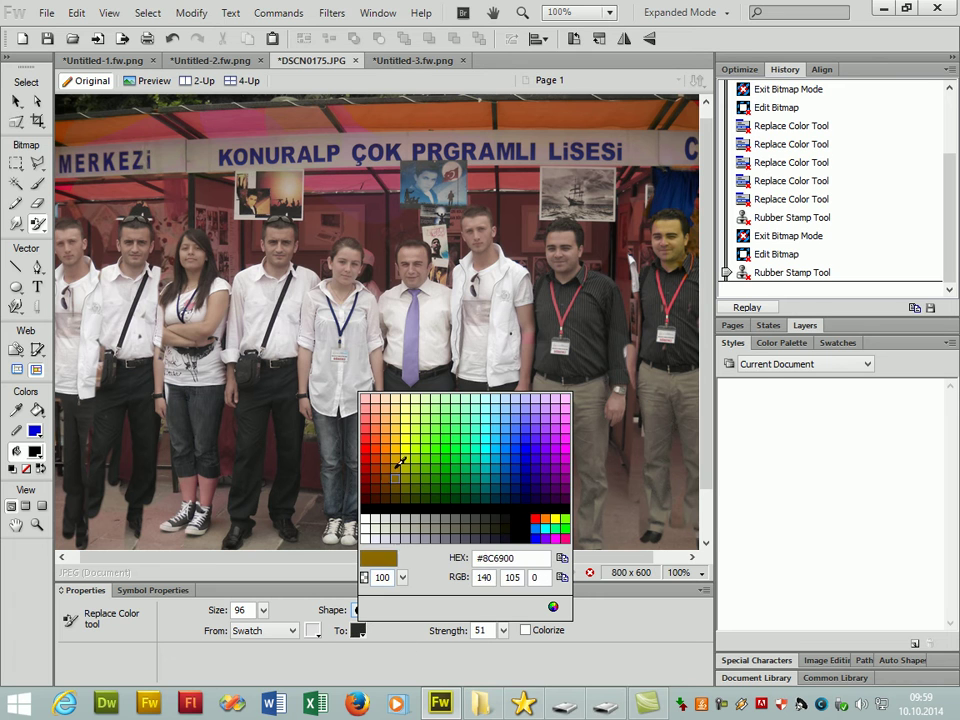
pyautogui.click(444, 508)
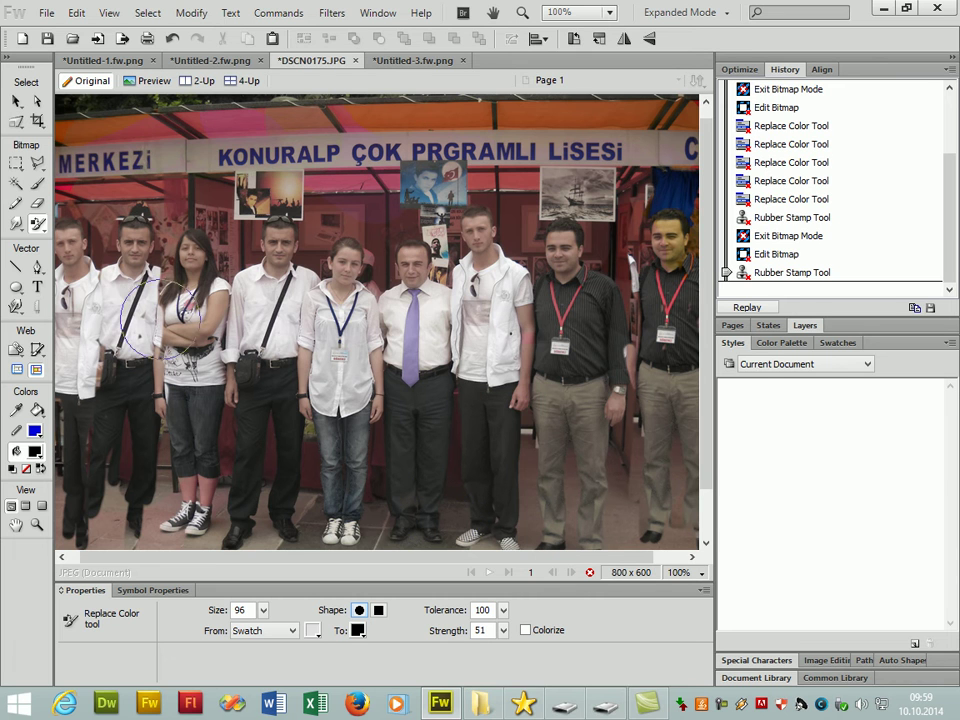
# Paint the color replacement over the group, raising the strength to 200 for the middle people and the booth background behind them.
pyautogui.click(150, 208)
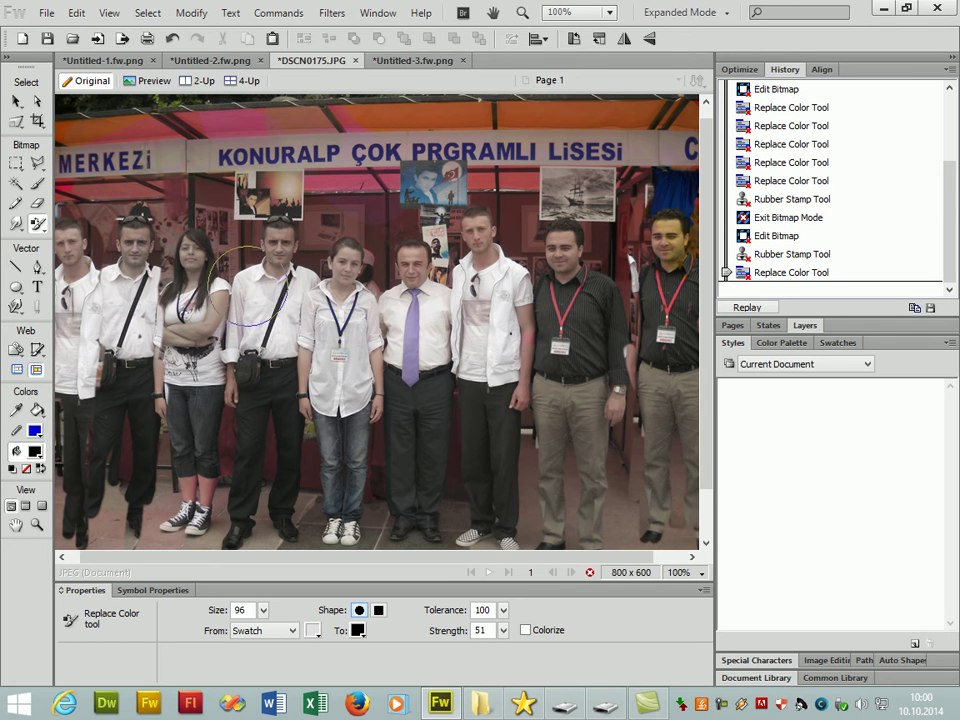
pyautogui.click(489, 311)
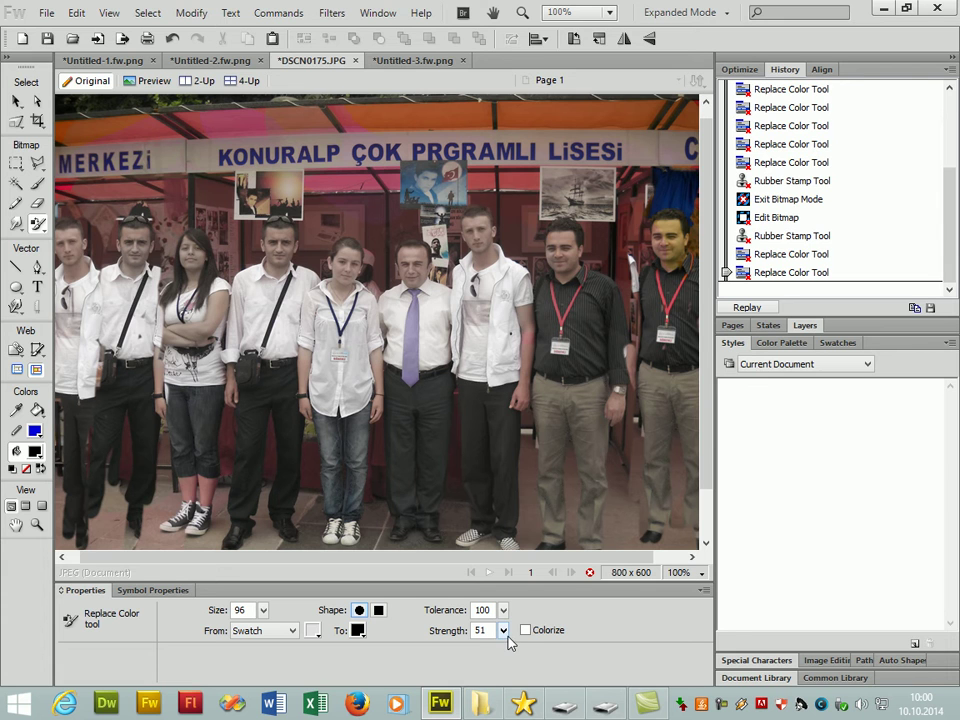
pyautogui.moveTo(504, 636); pyautogui.dragTo(511, 480)
pyautogui.click(459, 264)
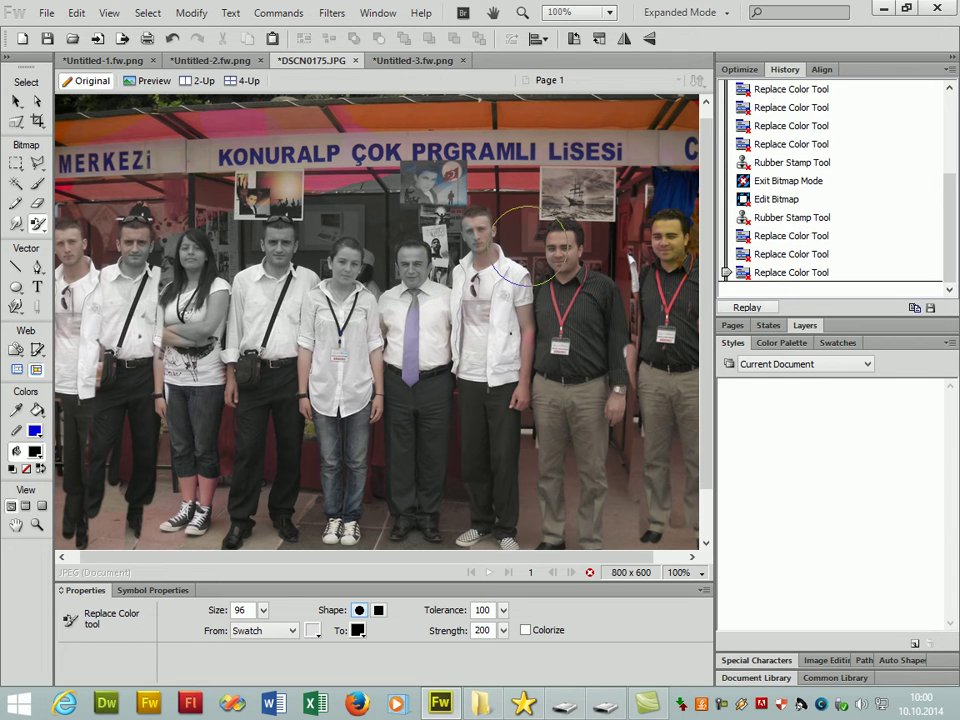
# Paint the color replacement over the two men in black shirts, first at strength 37 and again at strength 200.
pyautogui.moveTo(503, 639)
pyautogui.mouseDown()
pyautogui.moveTo(510, 540)
pyautogui.moveTo(512, 675)
pyautogui.moveTo(520, 650)
pyautogui.mouseUp()
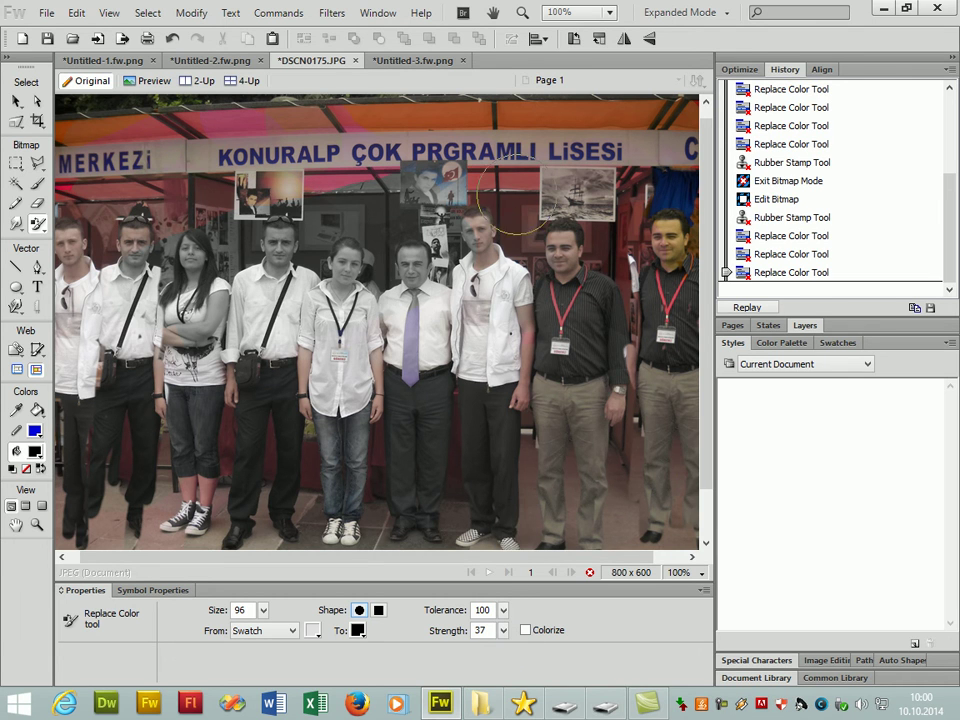
pyautogui.click(597, 288)
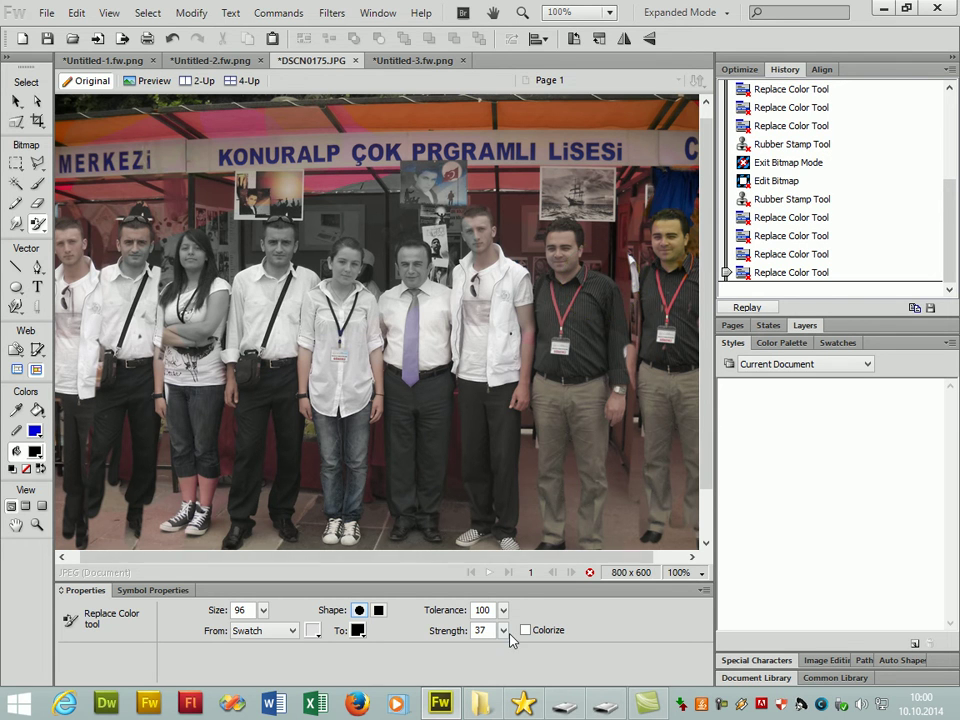
pyautogui.moveTo(503, 630); pyautogui.dragTo(512, 528)
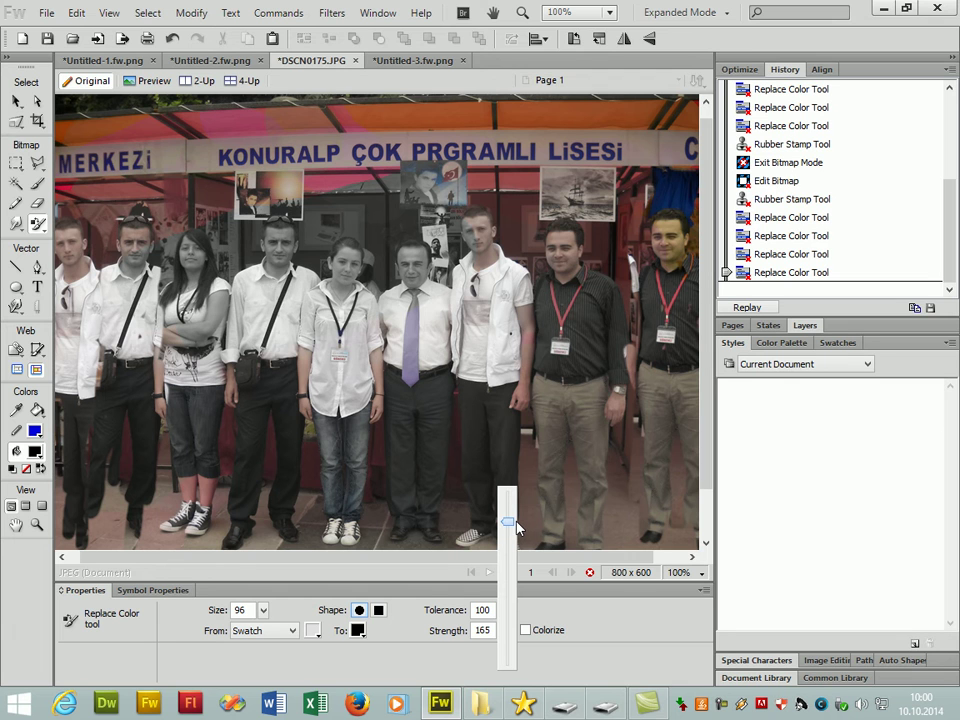
pyautogui.moveTo(517, 527); pyautogui.dragTo(512, 491)
pyautogui.moveTo(580, 480)
pyautogui.mouseDown()
pyautogui.moveTo(611, 396)
pyautogui.moveTo(621, 454)
pyautogui.mouseUp()
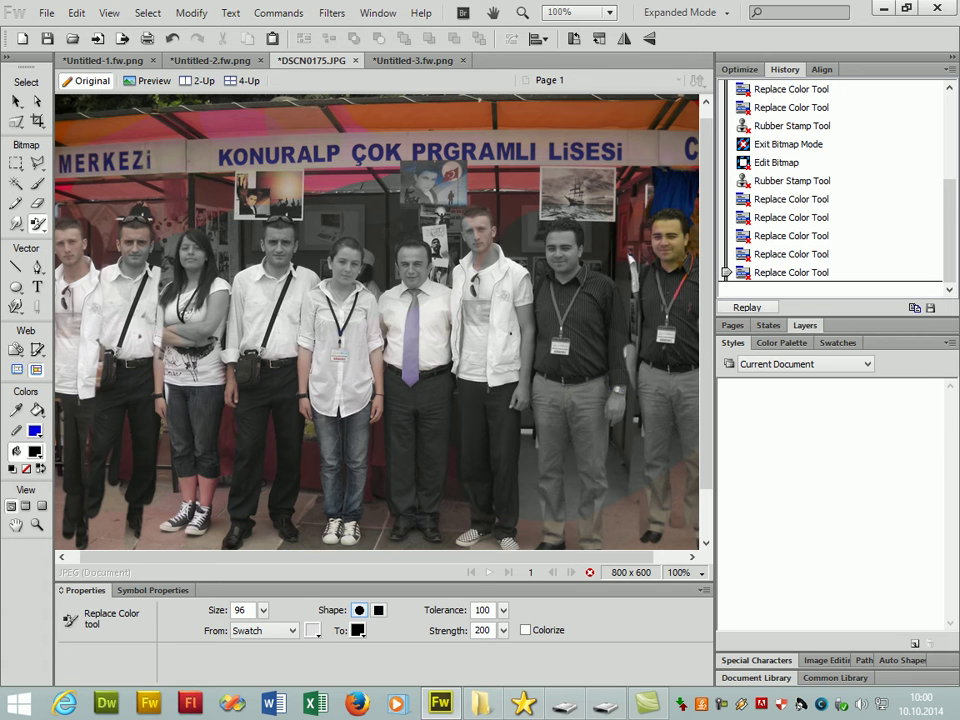
# Paint the color replacement over the canopy, banner, faces, clothes and ground to turn the remaining colored areas grey.
pyautogui.moveTo(615, 475)
pyautogui.mouseDown()
pyautogui.moveTo(561, 332)
pyautogui.moveTo(380, 145)
pyautogui.moveTo(95, 100)
pyautogui.moveTo(75, 150)
pyautogui.mouseUp()
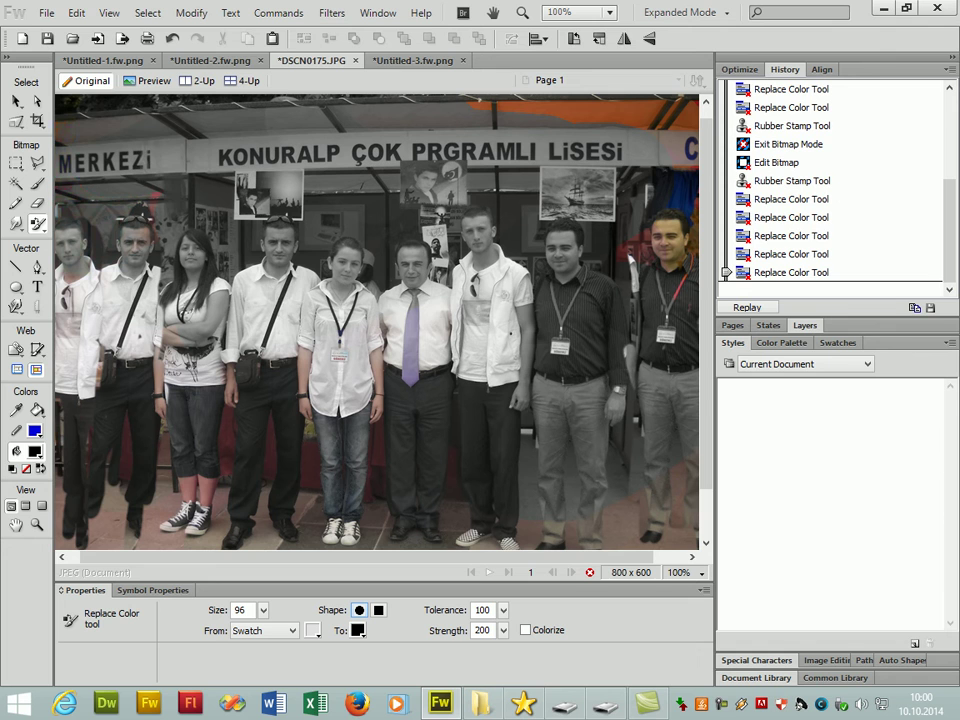
pyautogui.moveTo(165, 395)
pyautogui.mouseDown()
pyautogui.moveTo(291, 355)
pyautogui.moveTo(611, 396)
pyautogui.moveTo(665, 170)
pyautogui.moveTo(495, 95)
pyautogui.mouseUp()
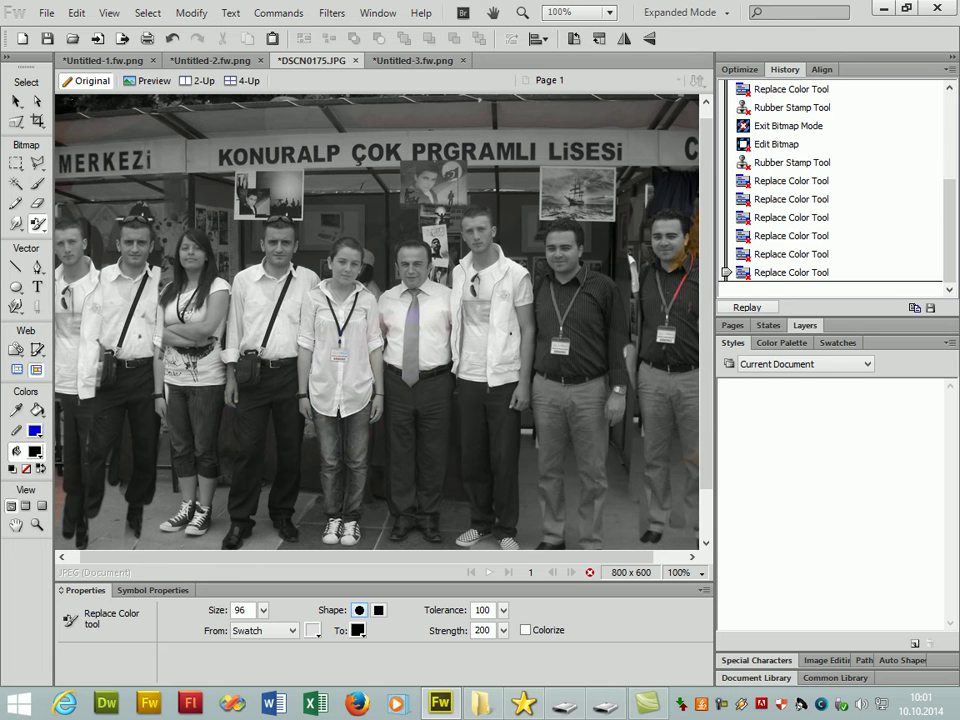
pyautogui.click(495, 95)
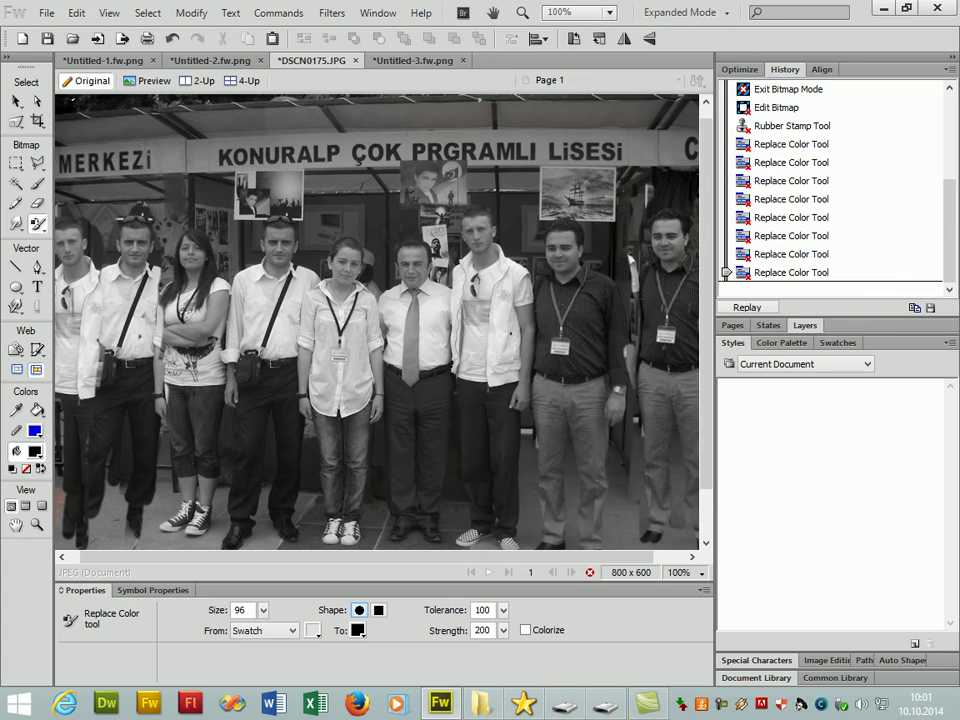
pyautogui.click(297, 153)
pyautogui.click(353, 322)
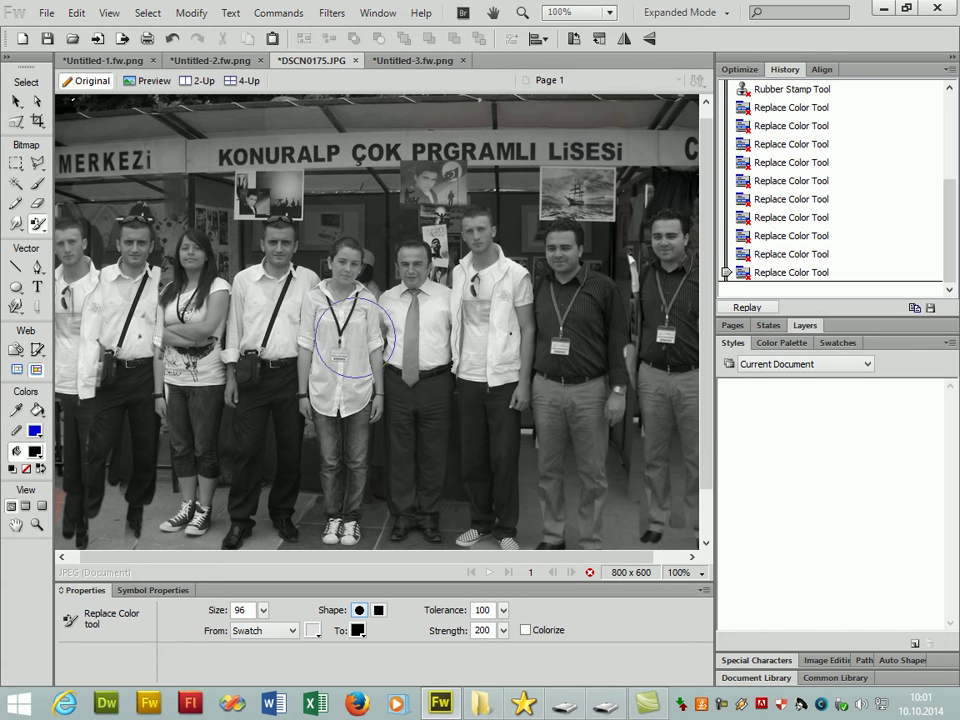
# Try a thick blue Brush stroke across the people in the middle of the photo and undo it.
pyautogui.click(37, 183)
pyautogui.moveTo(258, 283); pyautogui.dragTo(430, 301)
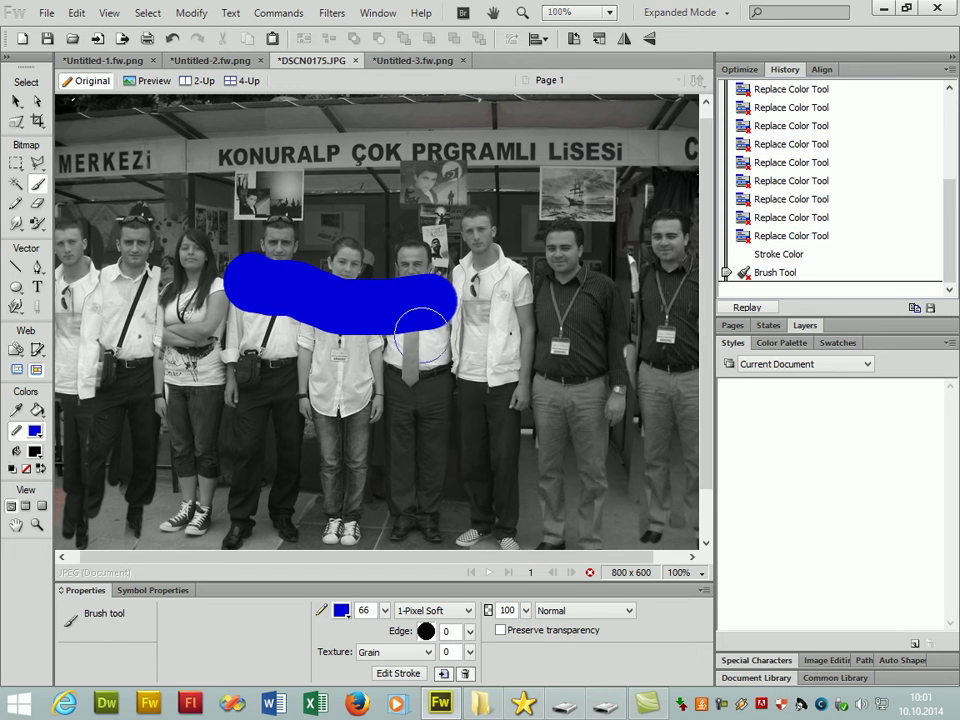
pyautogui.hotkey('ctrl', 'z')
pyautogui.hotkey('ctrl', 'd')
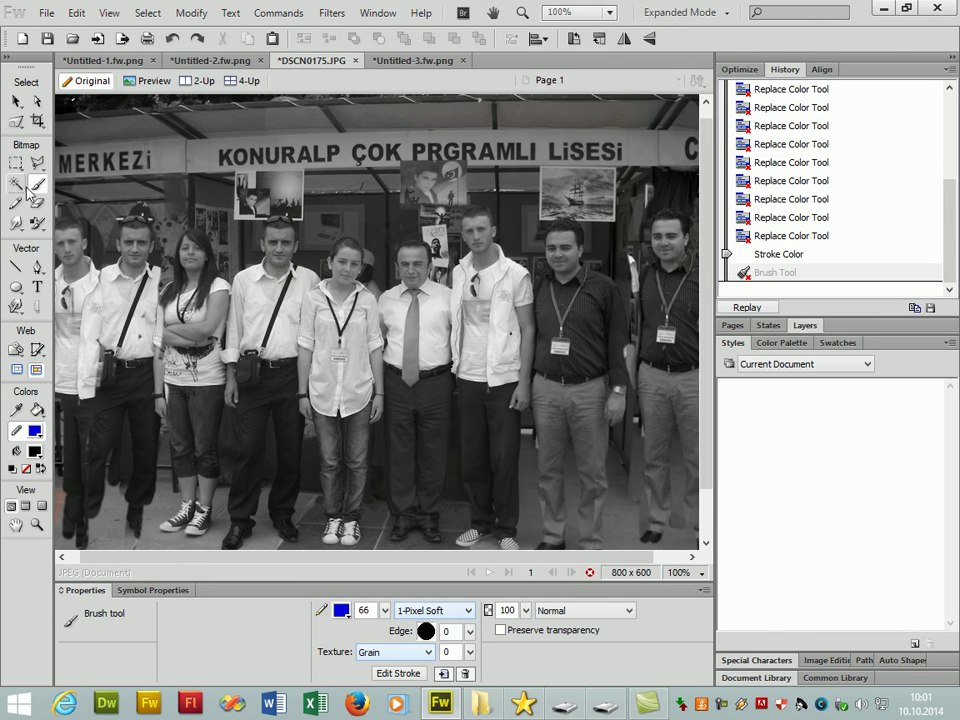
pyautogui.click(40, 225)
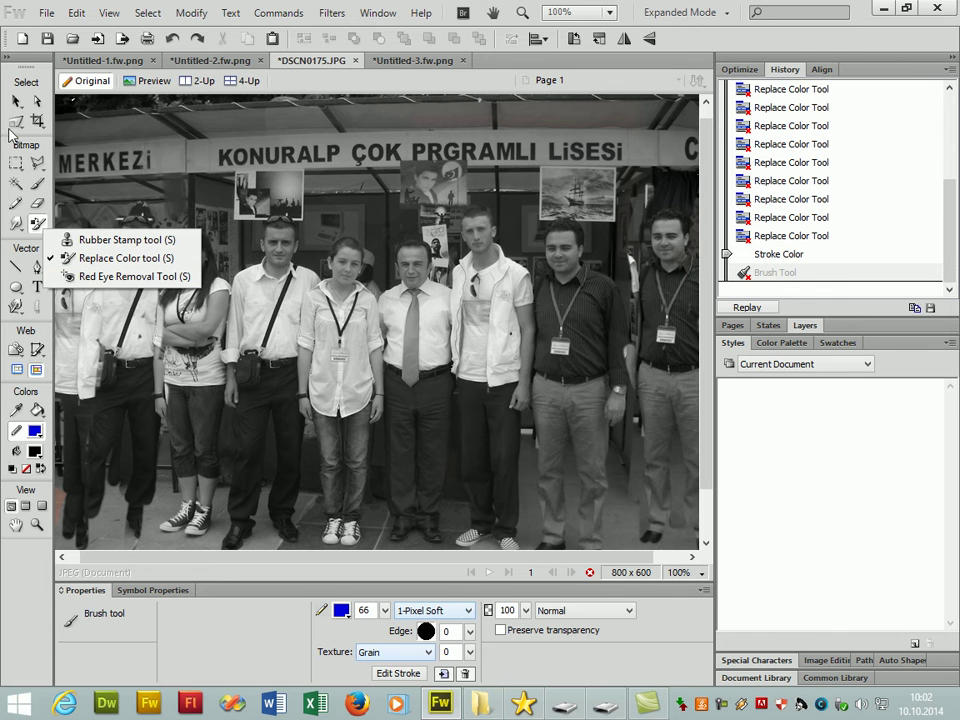
# Start opening another image file and go to the Resimler folder in the libraries.
pyautogui.click(72, 38)
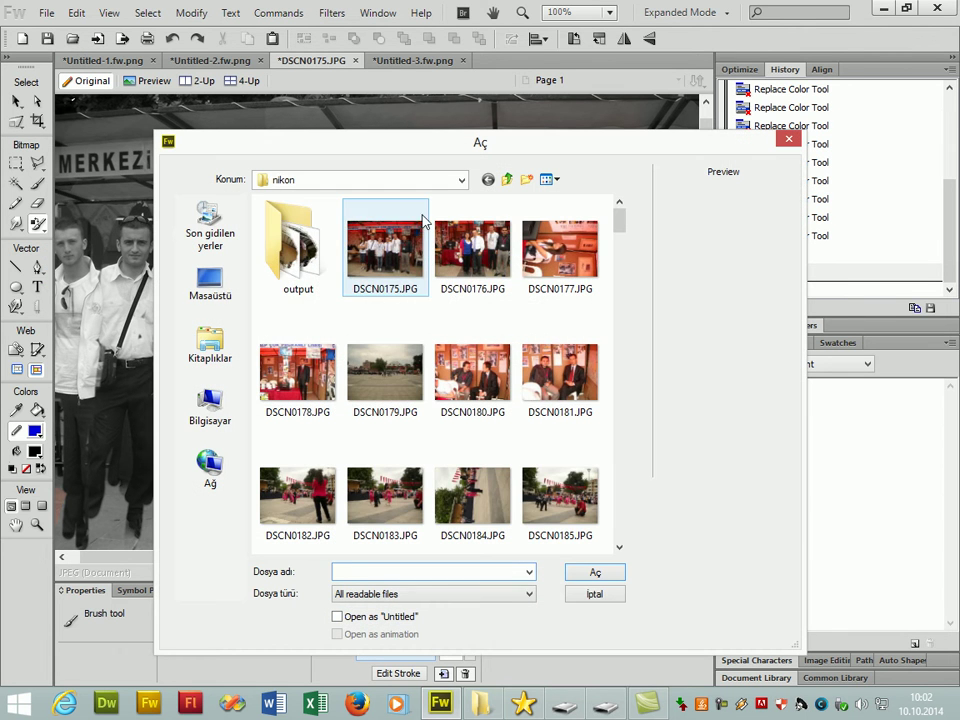
pyautogui.click(212, 343)
pyautogui.doubleClick(347, 268)
# Find and open sekil4b.jpg, the portrait with red pupils, from the Resimler folder.
pyautogui.scroll(-2, 511, 348)
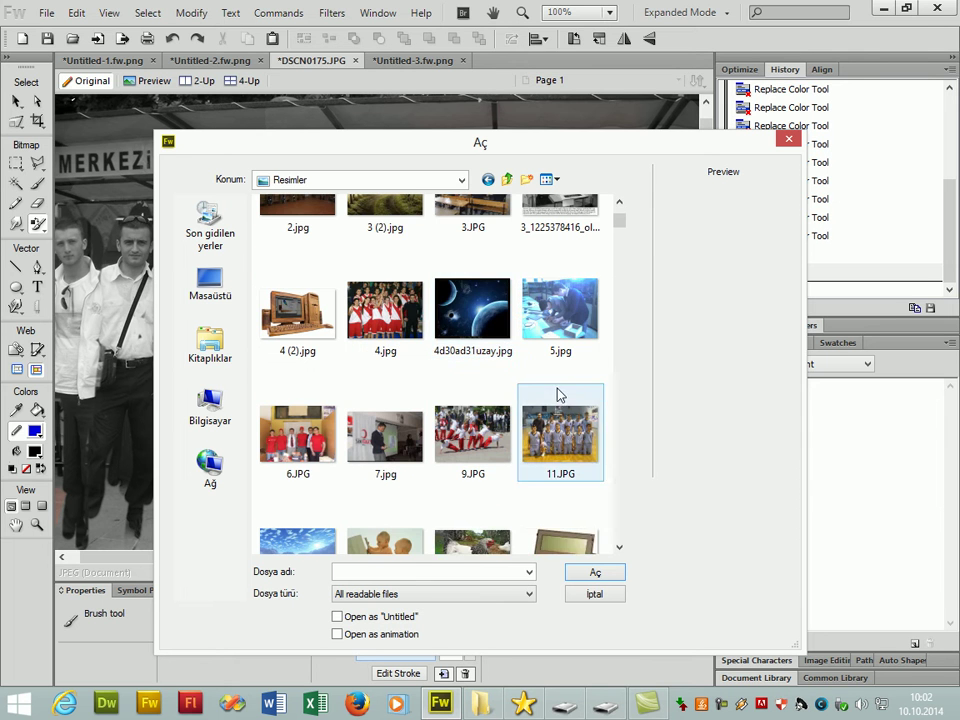
pyautogui.scroll(-5, 558, 400)
pyautogui.scroll(-3, 570, 370)
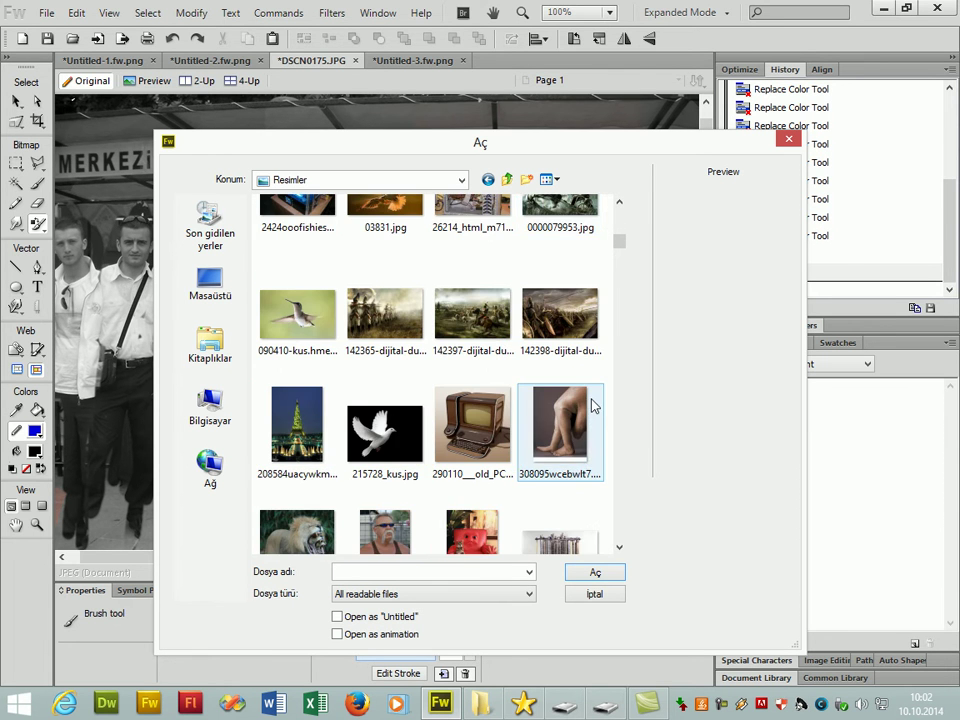
pyautogui.scroll(-10, 590, 405)
pyautogui.scroll(-3, 596, 404)
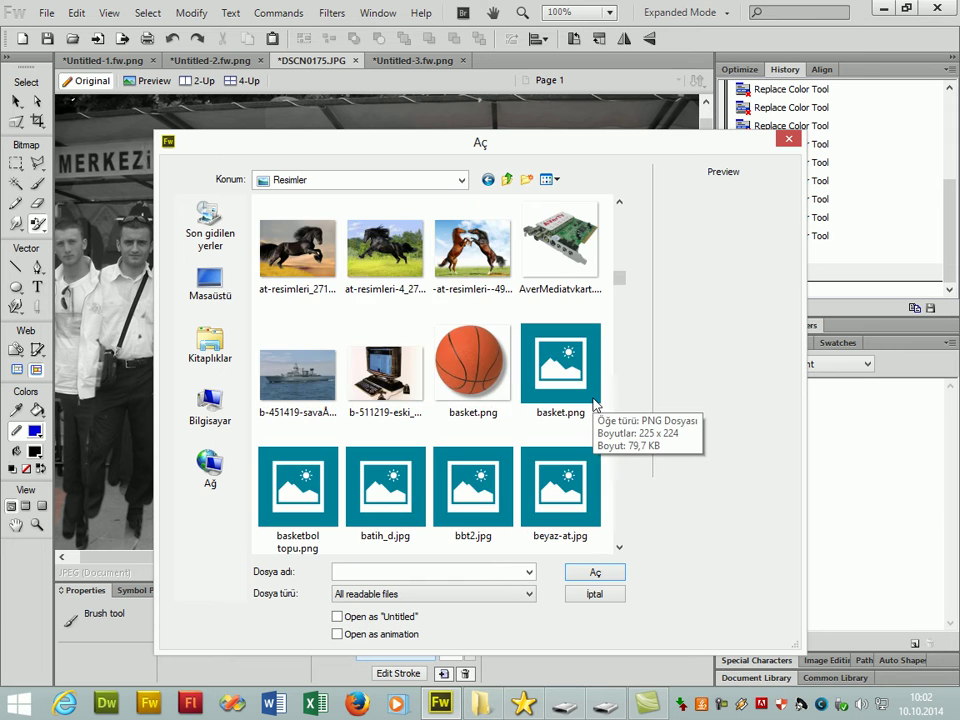
pyautogui.scroll(-5, 597, 404)
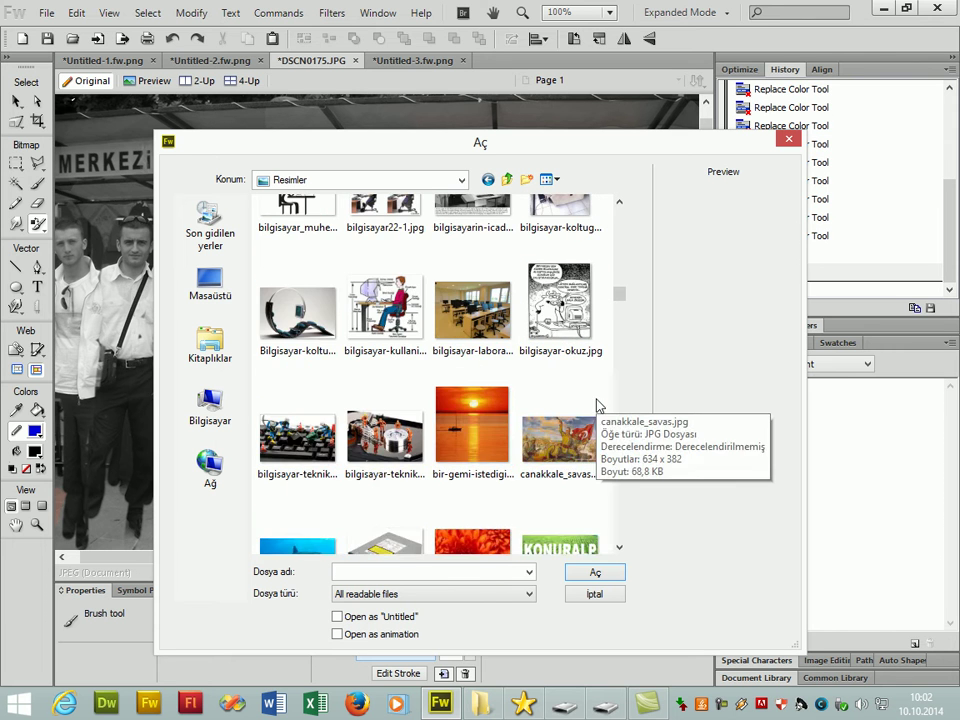
pyautogui.scroll(-5, 597, 404)
pyautogui.scroll(-3, 598, 404)
pyautogui.scroll(-10, 598, 405)
pyautogui.scroll(-3, 596, 404)
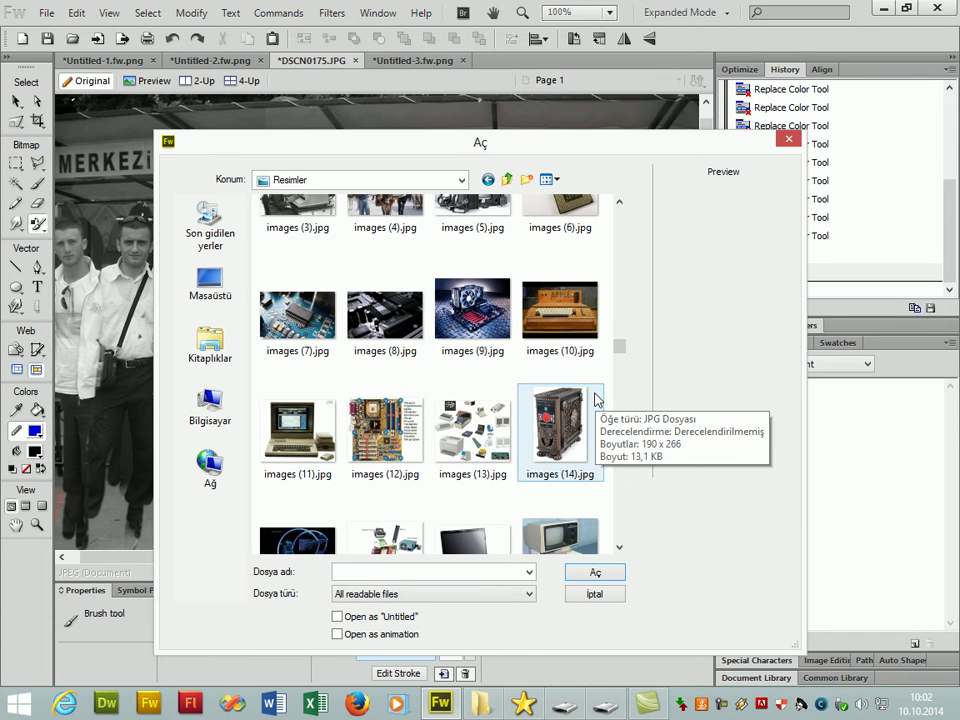
pyautogui.scroll(-3, 595, 398)
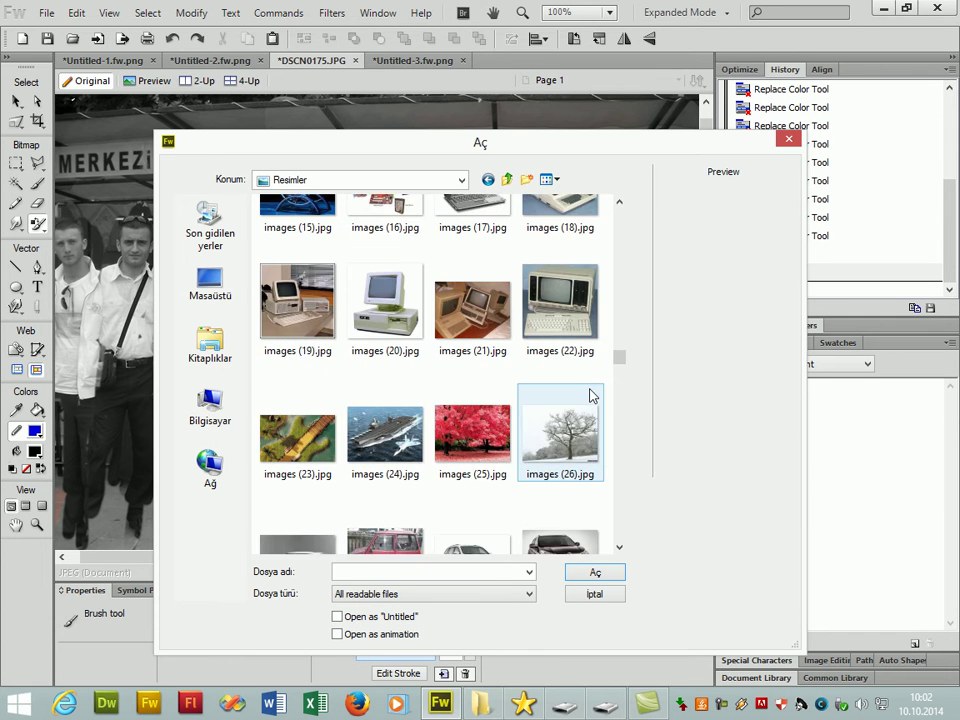
pyautogui.scroll(-5, 590, 394)
pyautogui.scroll(-3, 587, 393)
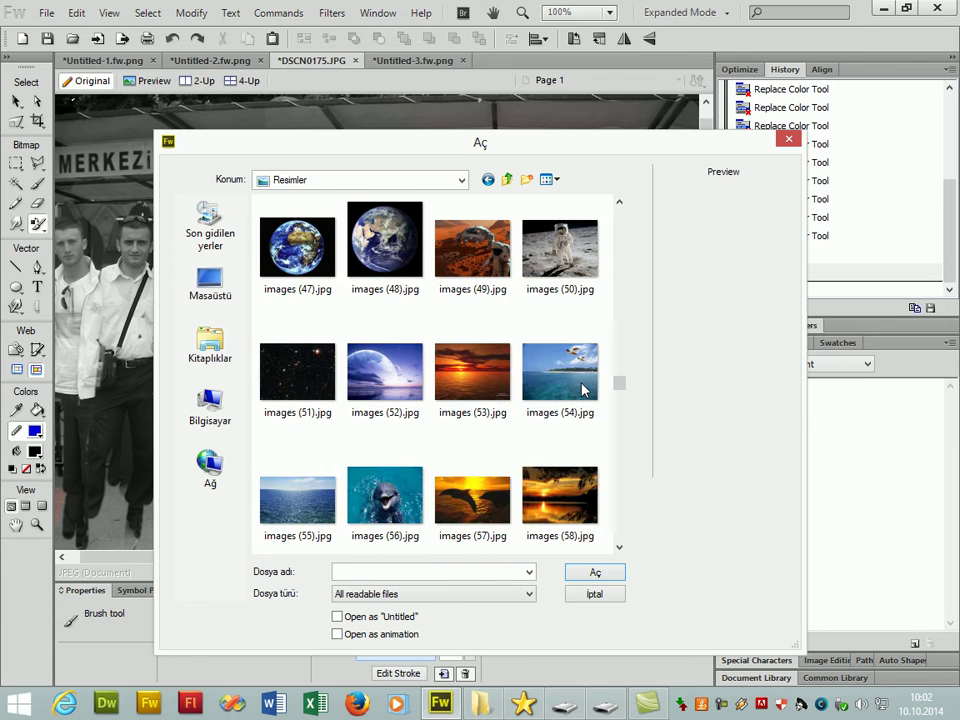
pyautogui.scroll(-4, 587, 391)
pyautogui.scroll(-3, 587, 390)
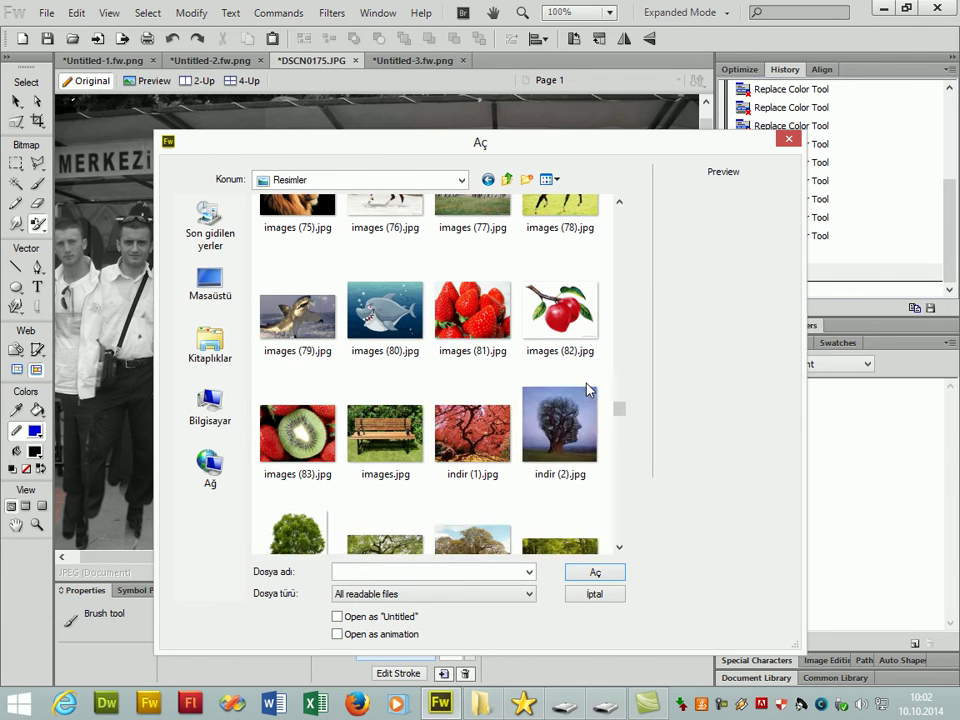
pyautogui.scroll(-4, 589, 389)
pyautogui.scroll(-3, 589, 389)
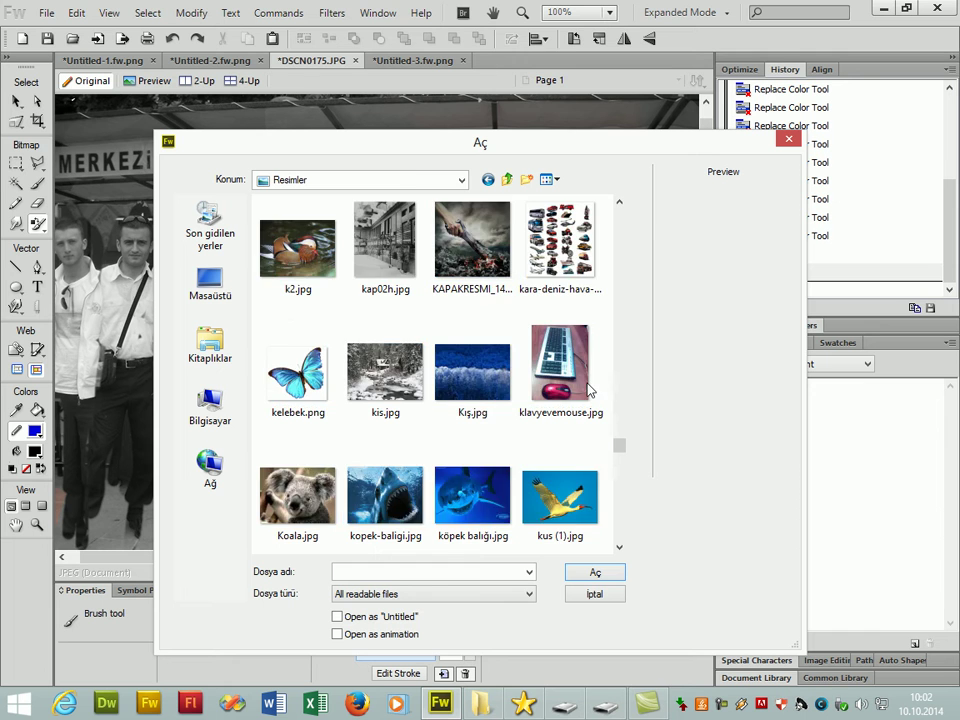
pyautogui.scroll(-4, 590, 390)
pyautogui.scroll(-5, 590, 390)
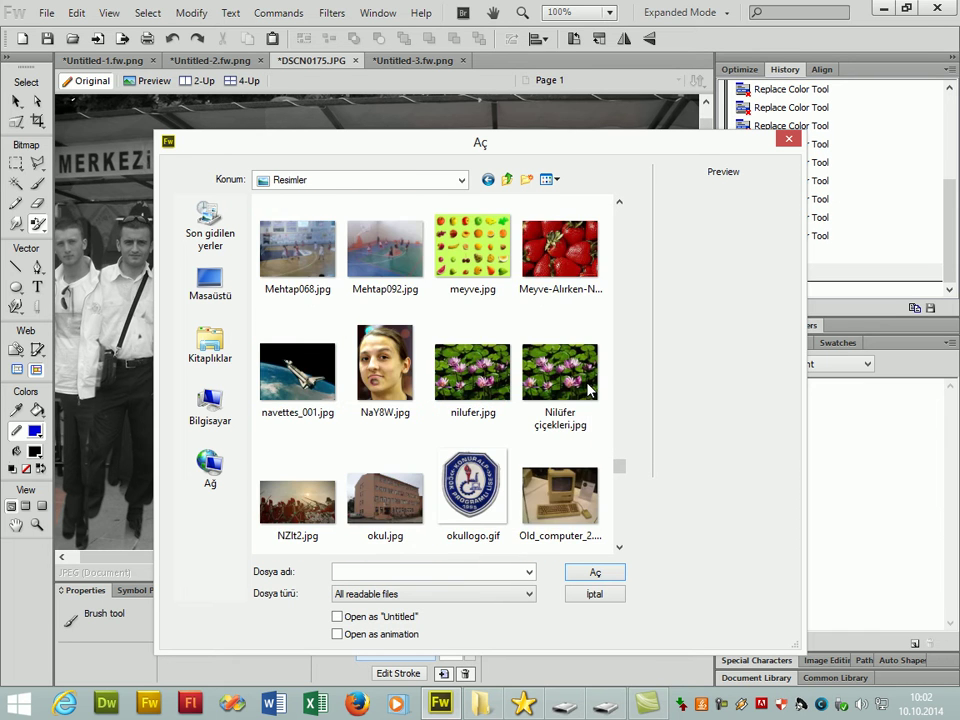
pyautogui.scroll(-2, 590, 390)
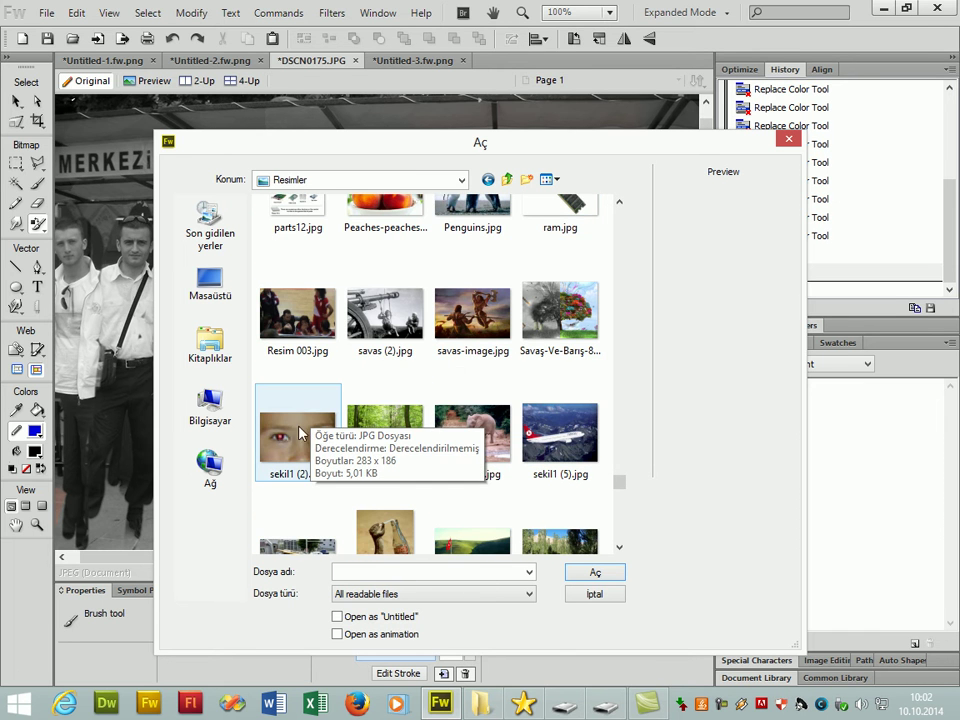
pyautogui.scroll(-4, 505, 448)
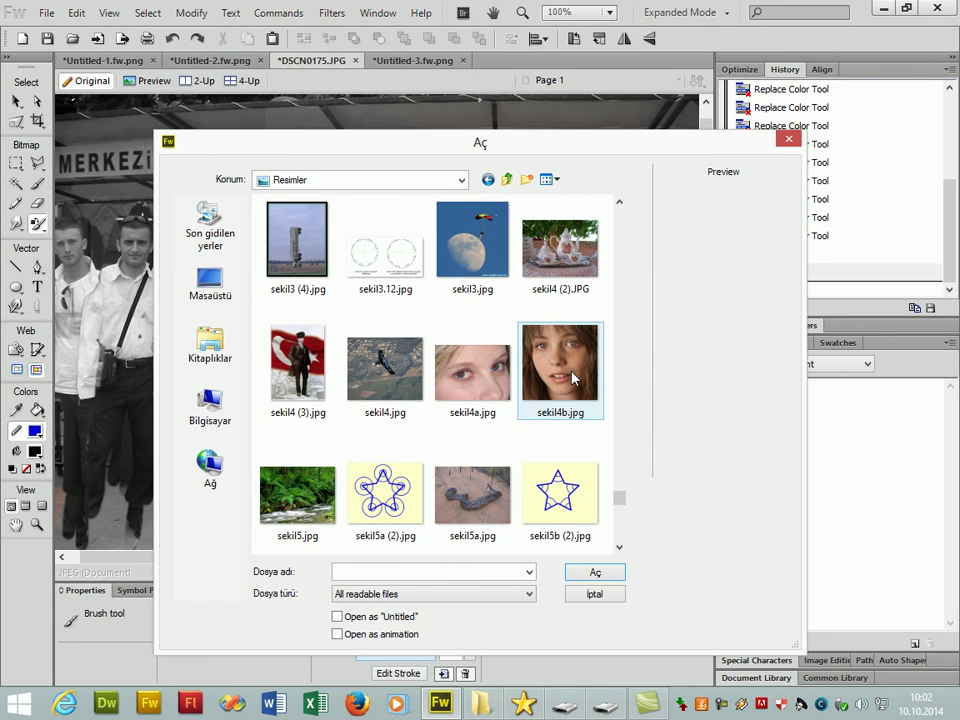
pyautogui.doubleClick(560, 362)
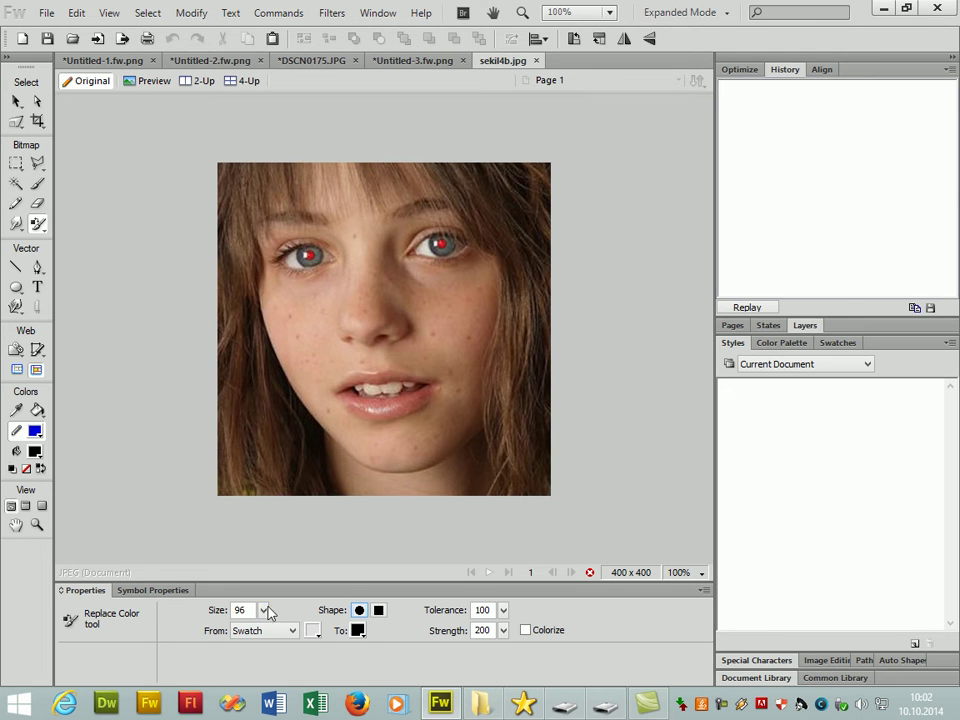
# Switch from Replace Color to the Red Eye Removal tool and leave its tolerance at 50.
pyautogui.moveTo(265, 612)
pyautogui.mouseDown()
pyautogui.moveTo(268, 514)
pyautogui.moveTo(274, 615)
pyautogui.mouseUp()
pyautogui.click(40, 228)
pyautogui.click(118, 276)
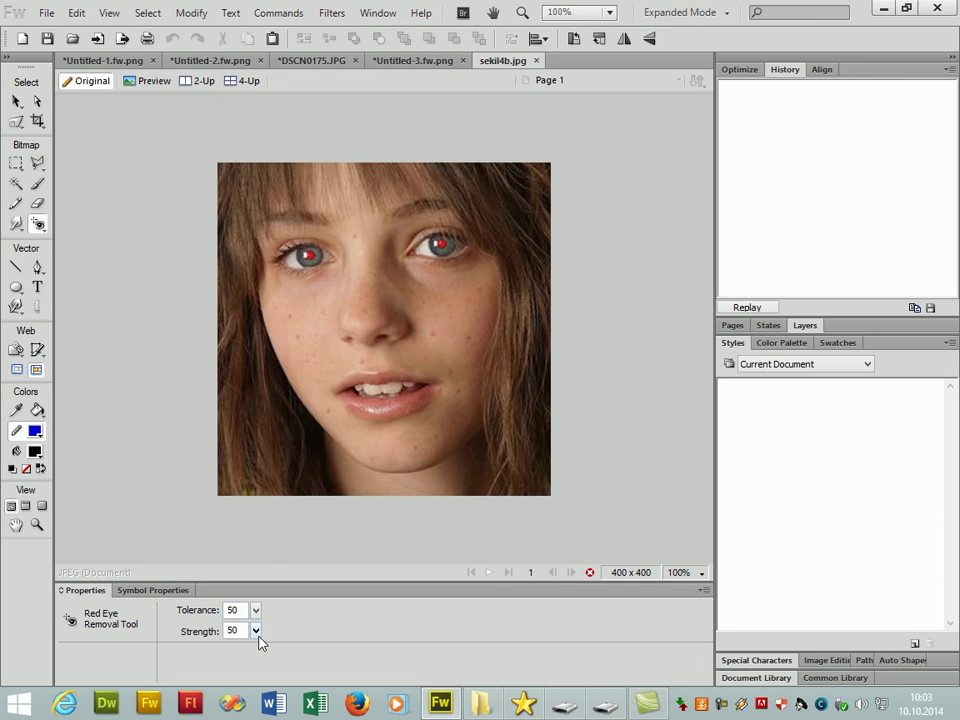
pyautogui.click(256, 608)
pyautogui.click(261, 600)
# Try Red Eye Removal on both pupils at tolerance 50 and strength 50, and undo both corrections.
pyautogui.moveTo(302, 247); pyautogui.dragTo(318, 262)
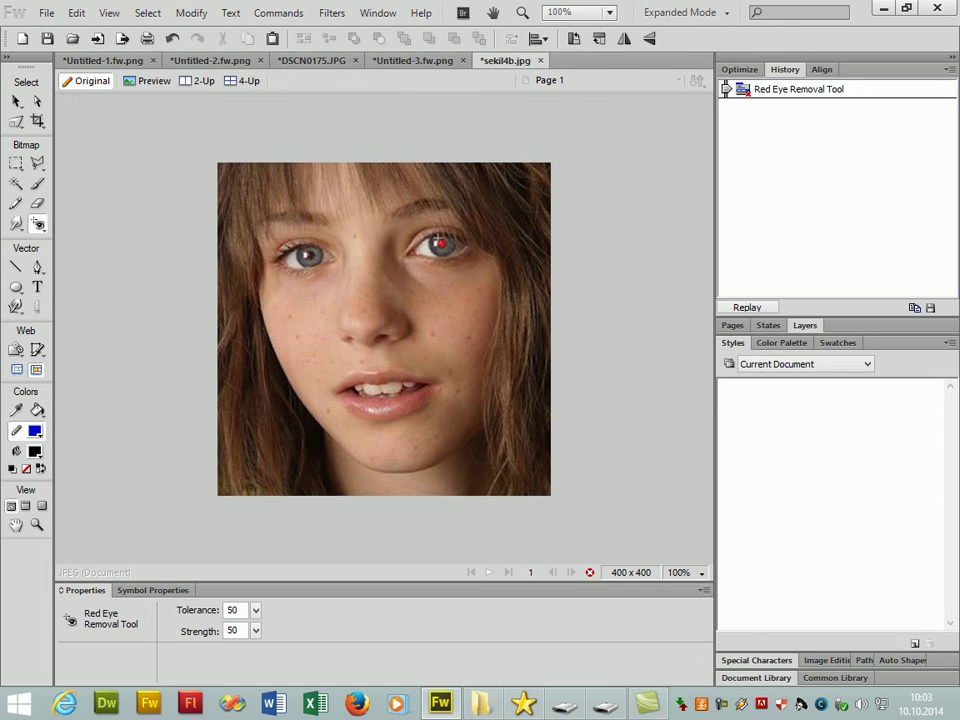
pyautogui.moveTo(434, 238); pyautogui.dragTo(452, 254)
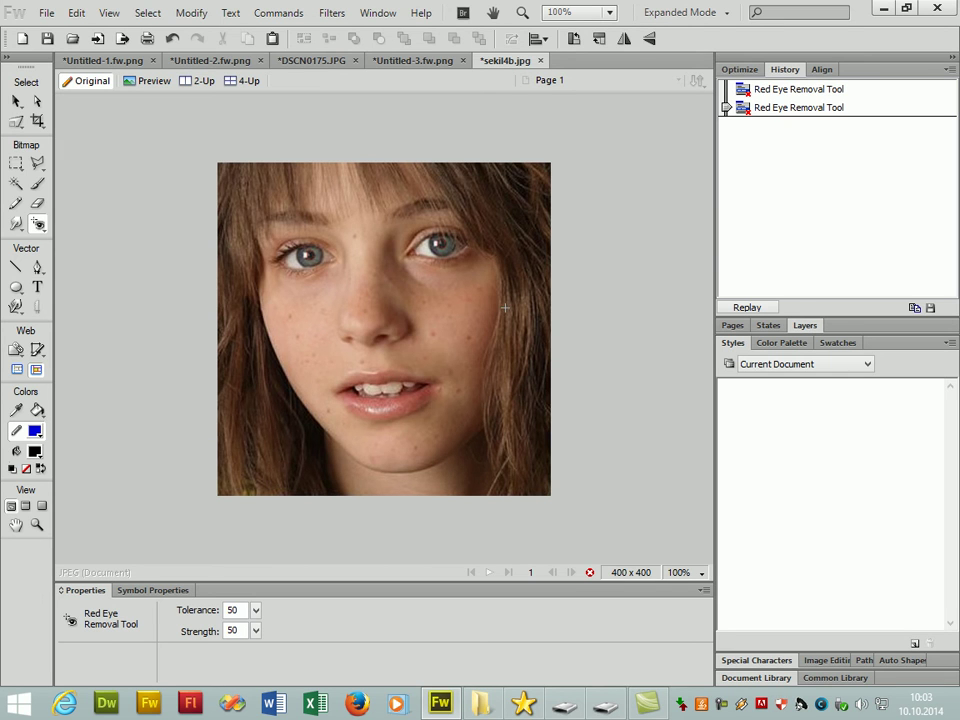
pyautogui.press('v')
pyautogui.hotkey('ctrl', 'z')
pyautogui.hotkey('ctrl', 'z')
# Try Red Eye Removal on both pupils at tolerance 100 and strength 50, and undo both corrections.
pyautogui.click(37, 223)
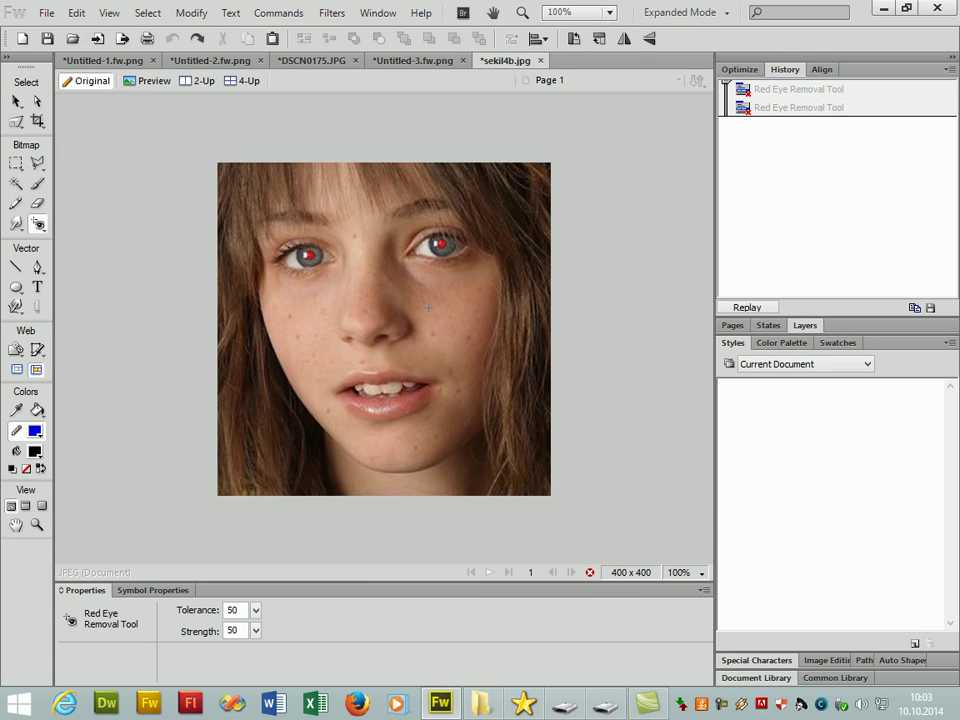
pyautogui.click(249, 610)
pyautogui.moveTo(260, 541); pyautogui.dragTo(263, 502)
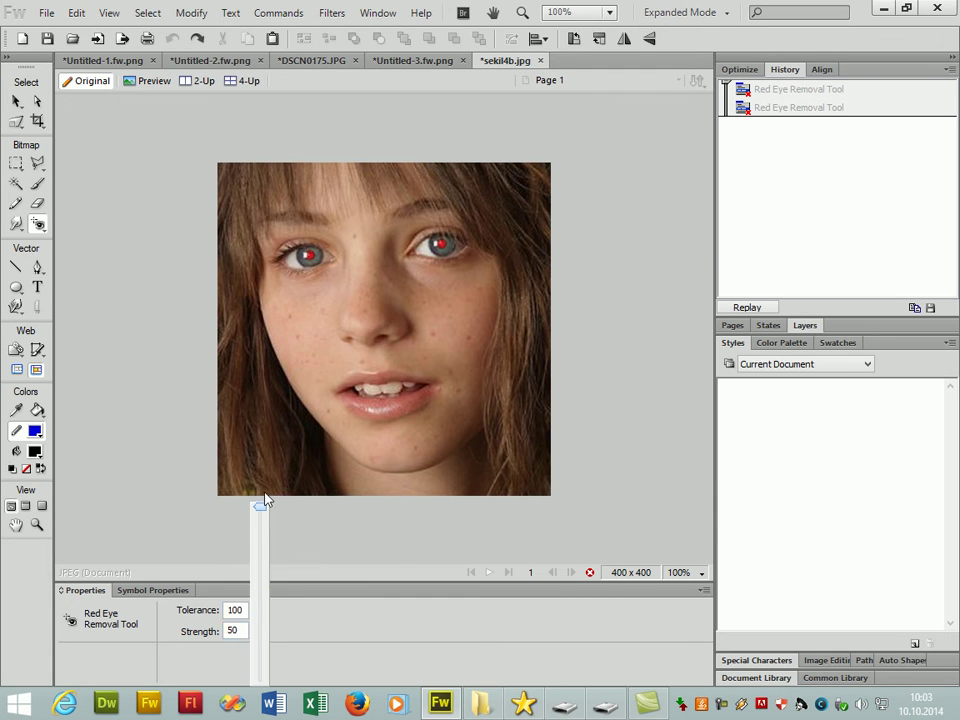
pyautogui.moveTo(300, 243); pyautogui.dragTo(320, 264)
pyautogui.moveTo(433, 235); pyautogui.dragTo(450, 250)
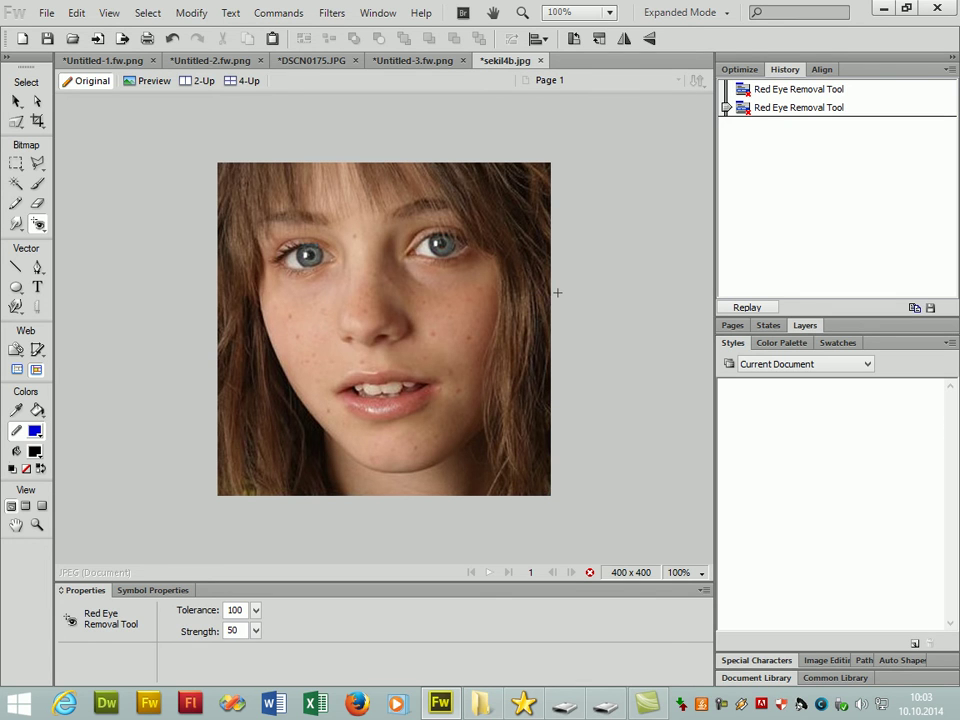
pyautogui.hotkey('ctrl', 'z')
pyautogui.hotkey('ctrl', 'z')
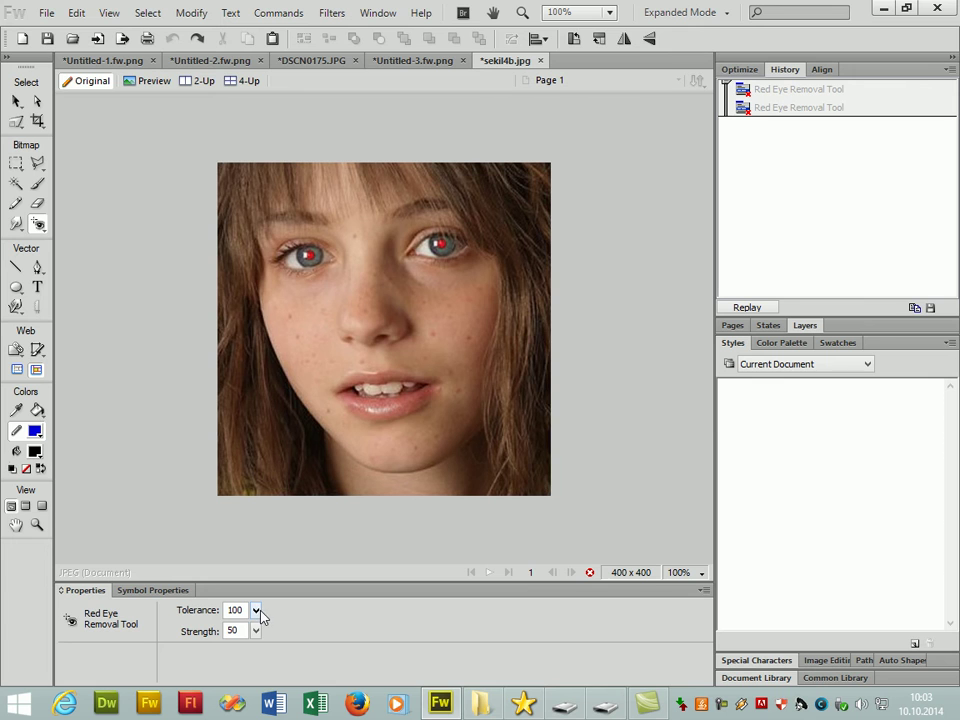
# Remove the red from both pupils at tolerance 49 and strength 100, and reduce the tool's strength to 43.
pyautogui.click(256, 610)
pyautogui.moveTo(259, 510)
pyautogui.mouseDown()
pyautogui.moveTo(263, 616)
pyautogui.moveTo(262, 506)
pyautogui.mouseUp()
pyautogui.click(307, 252)
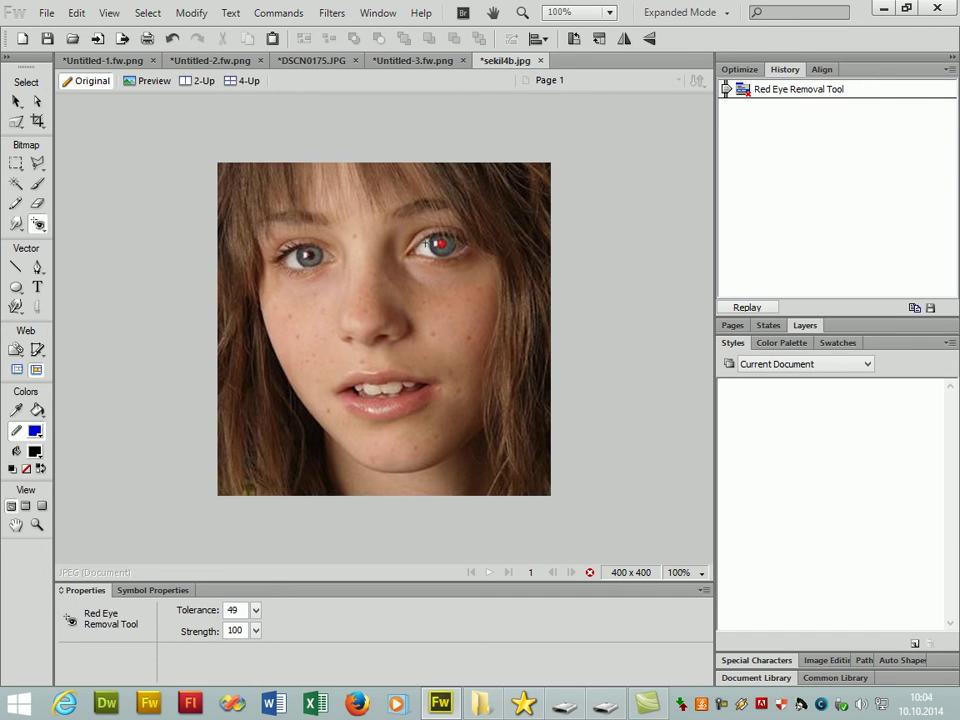
pyautogui.click(440, 242)
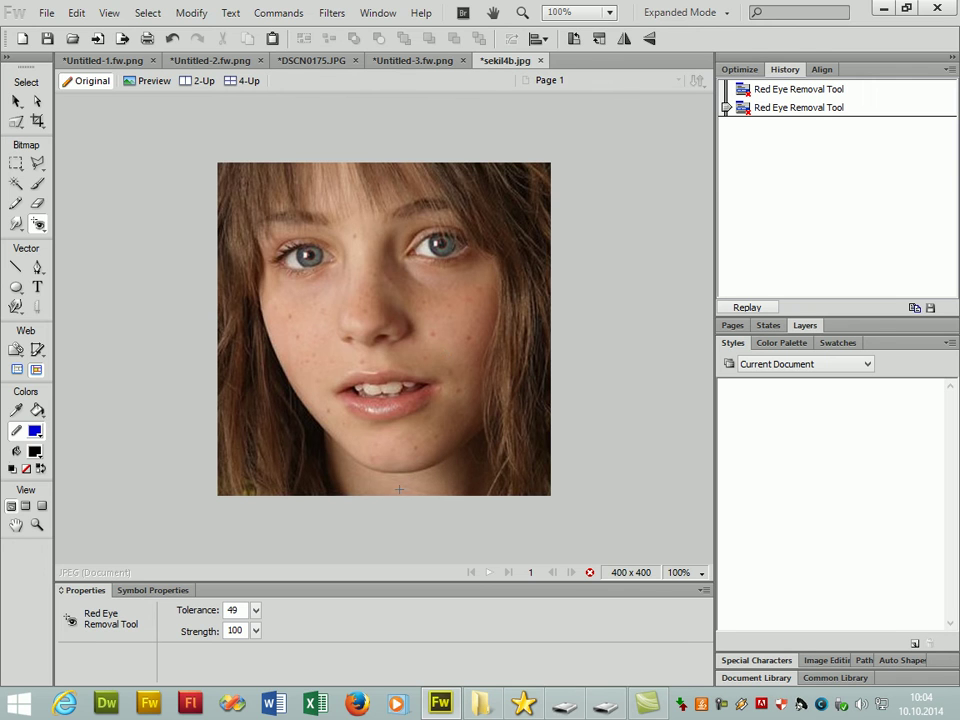
pyautogui.click(255, 631)
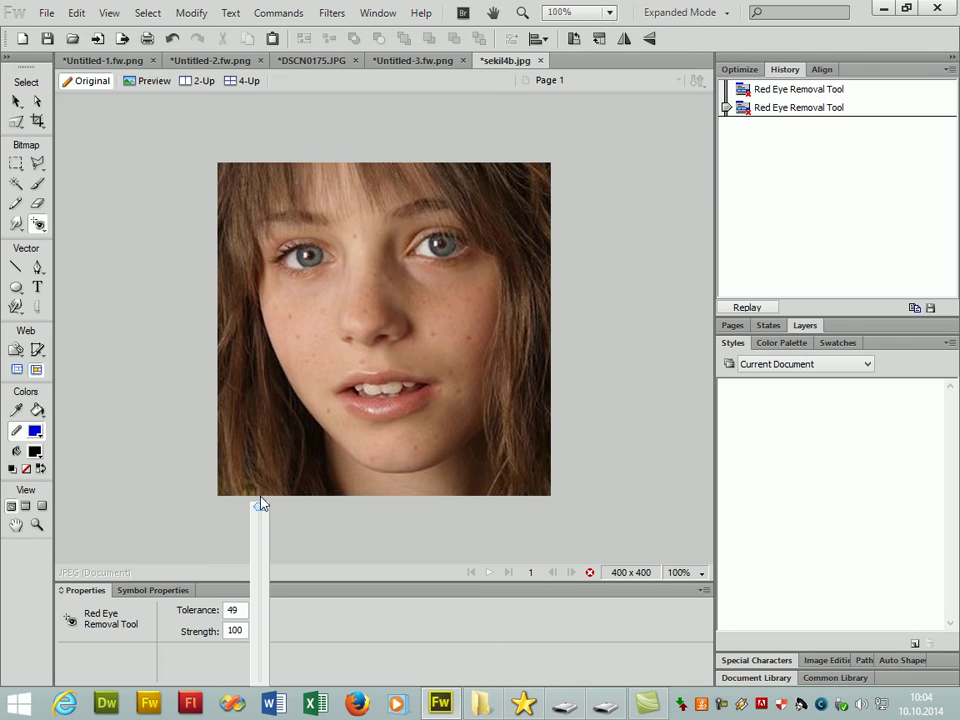
pyautogui.moveTo(261, 504); pyautogui.dragTo(261, 611)
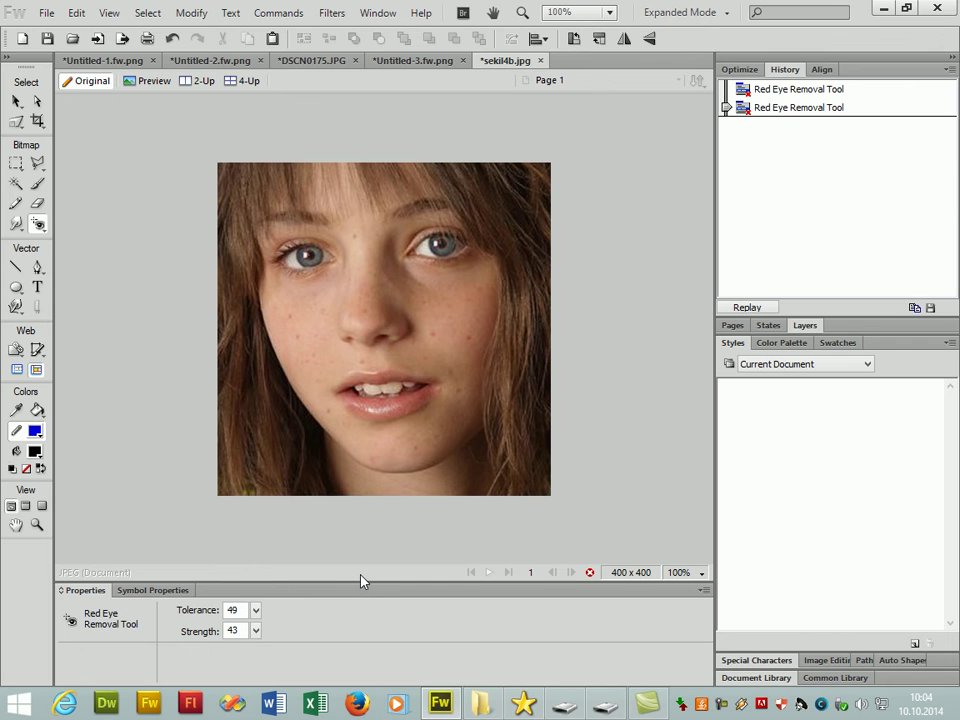
# Open sekil4a.jpg, the close-up of a face with red pupils, from the Resimlerim folder.
pyautogui.click(72, 38)
pyautogui.moveTo(619, 215); pyautogui.dragTo(617, 553)
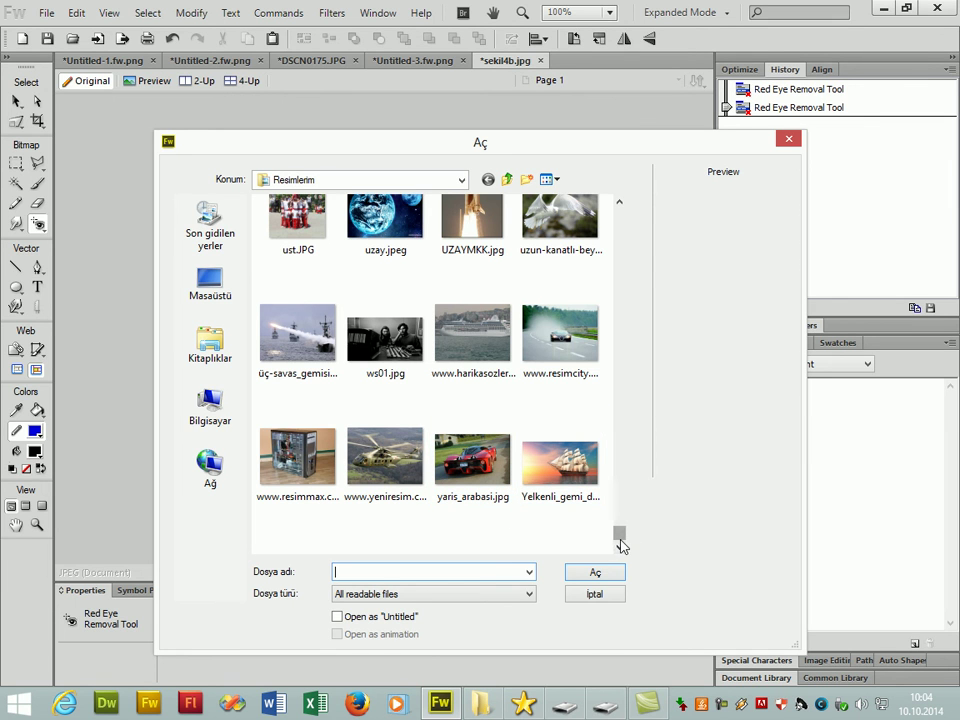
pyautogui.moveTo(620, 545); pyautogui.dragTo(622, 511)
pyautogui.scroll(1, 620, 522)
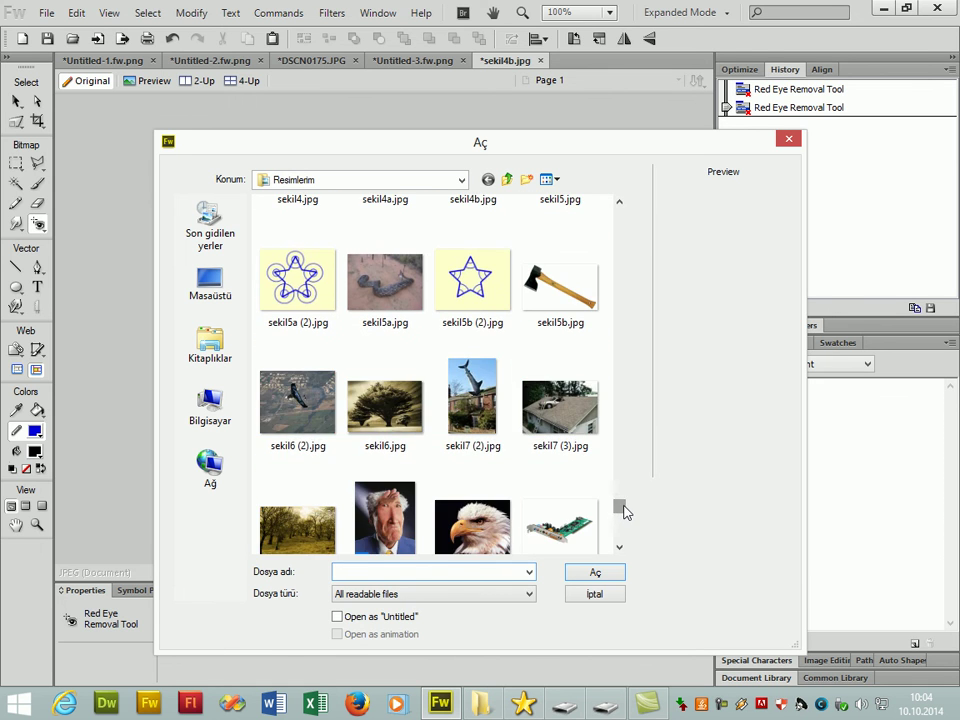
pyautogui.click(620, 202)
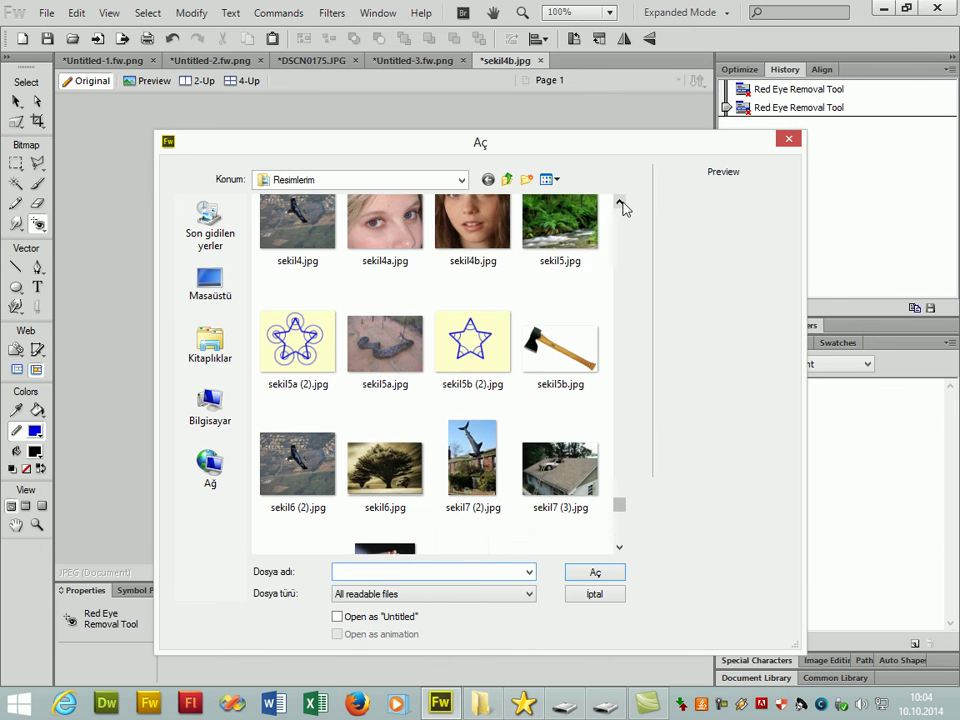
pyautogui.click(620, 202)
pyautogui.doubleClick(385, 283)
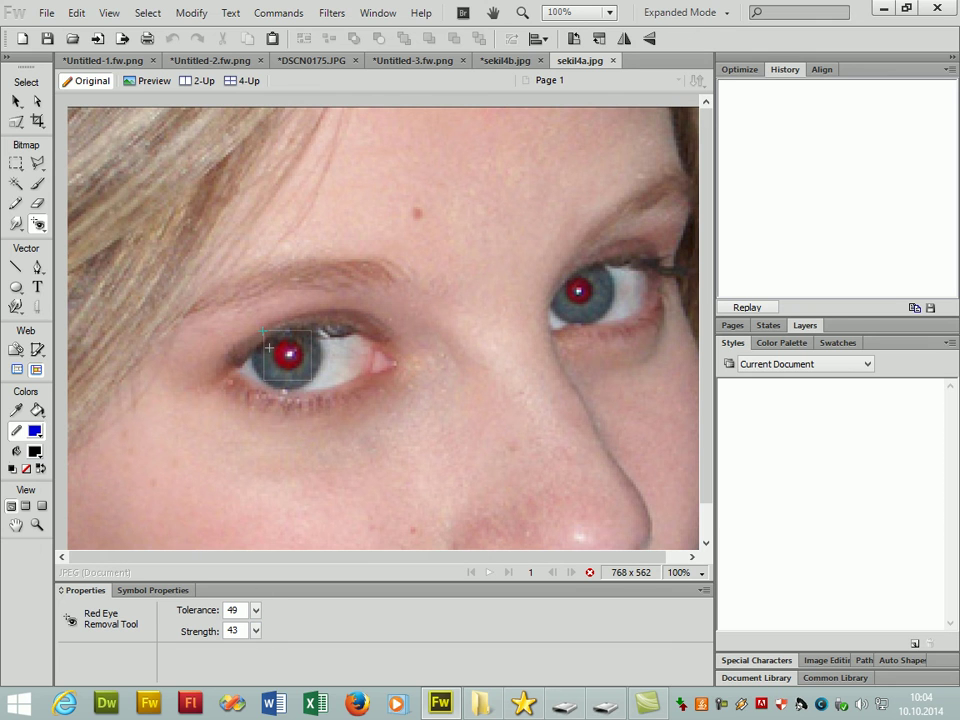
# Apply Red Eye Removal to both pupils of the close-up at strength 43 and again at strength 55.
pyautogui.moveTo(271, 341); pyautogui.dragTo(308, 372)
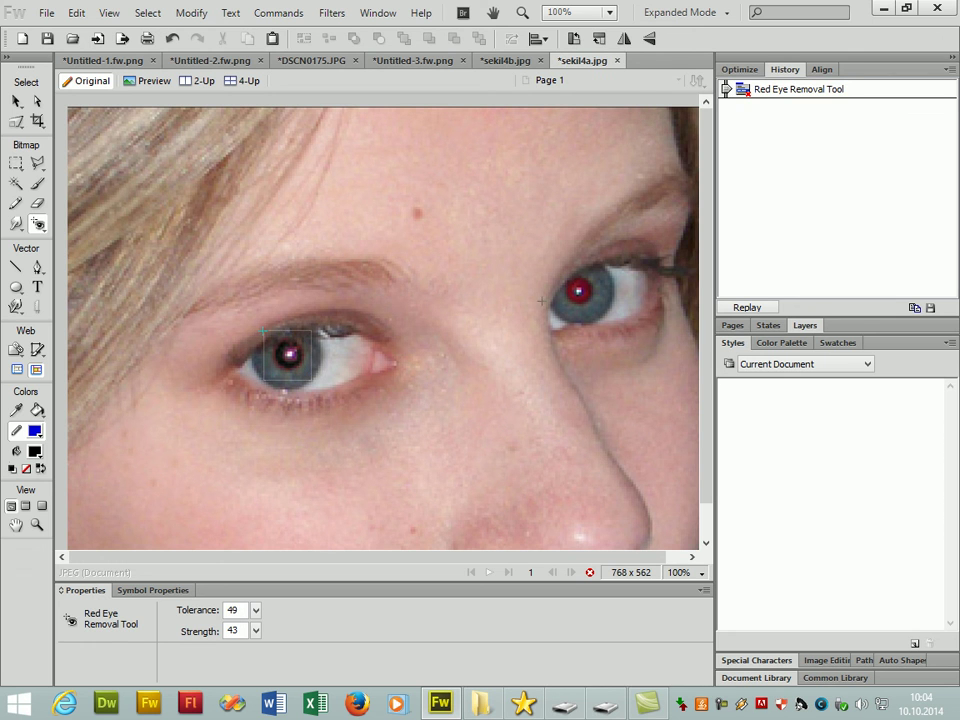
pyautogui.moveTo(567, 285); pyautogui.dragTo(598, 307)
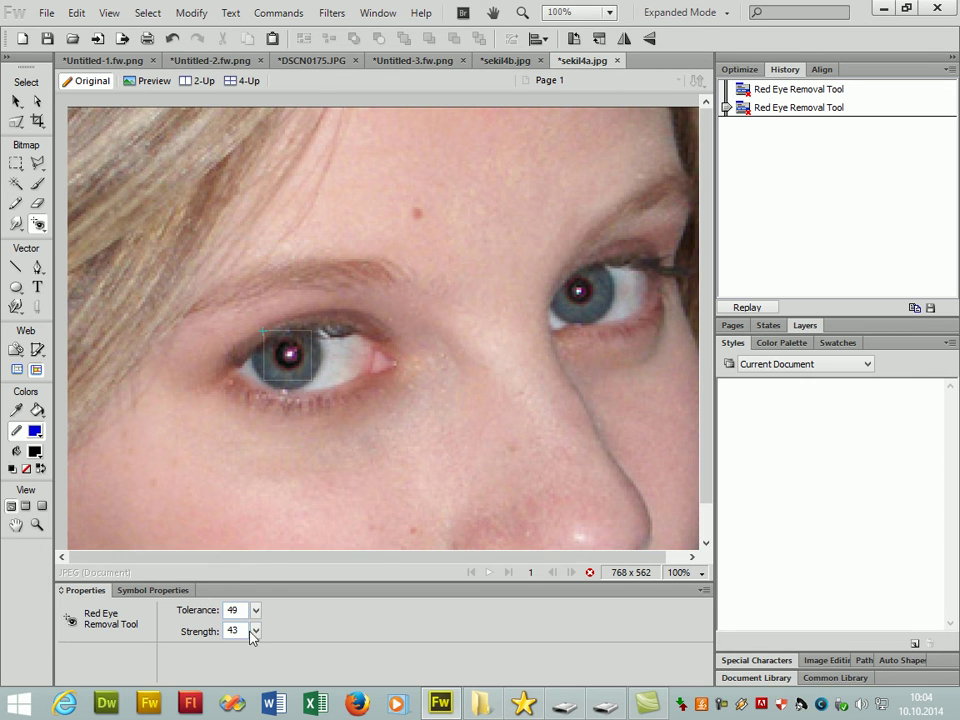
pyautogui.moveTo(256, 631); pyautogui.dragTo(264, 585)
pyautogui.click(288, 355)
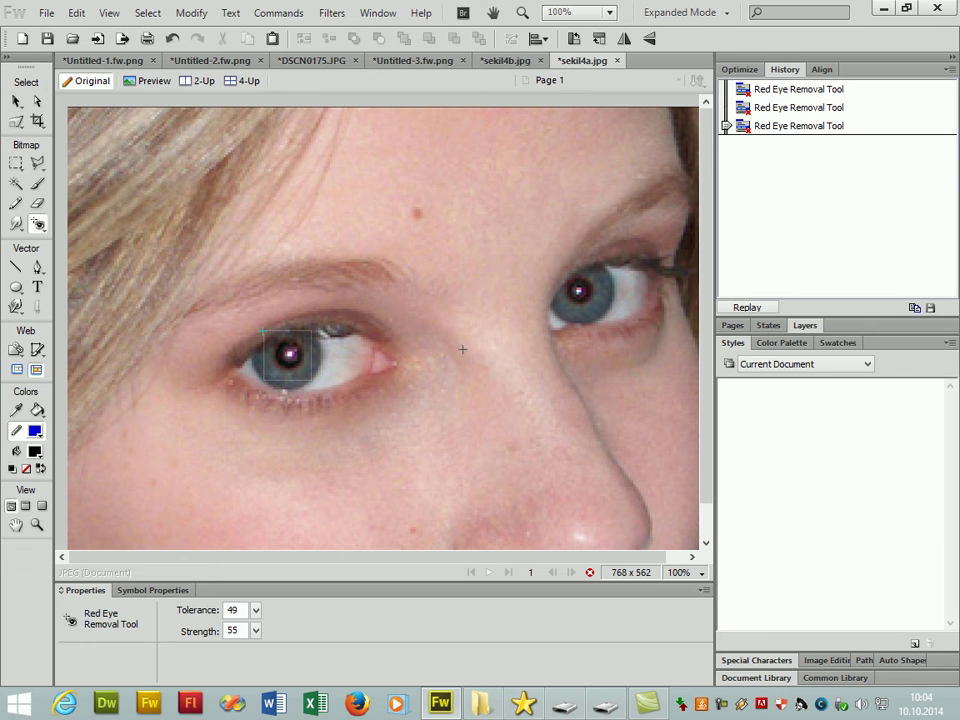
pyautogui.moveTo(562, 277); pyautogui.dragTo(579, 296)
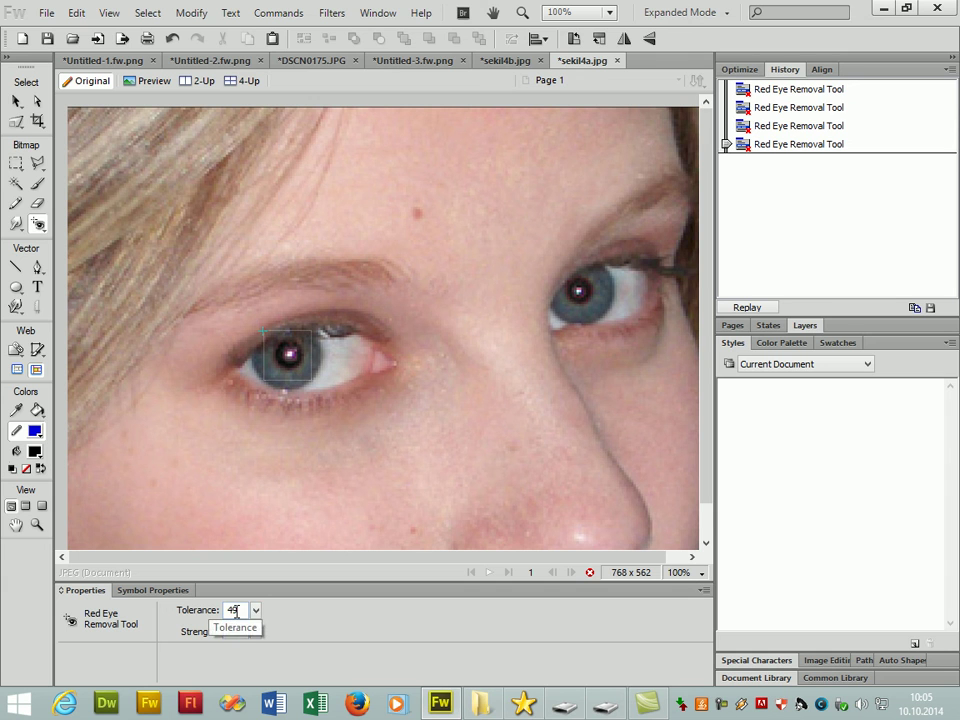
# Raise the strength to 94 and reapply Red Eye Removal to both pupils, repeating it over the larger eye on the photo's left side.
pyautogui.moveTo(256, 637); pyautogui.dragTo(268, 522)
pyautogui.moveTo(264, 331); pyautogui.dragTo(315, 378)
pyautogui.moveTo(570, 276); pyautogui.dragTo(606, 315)
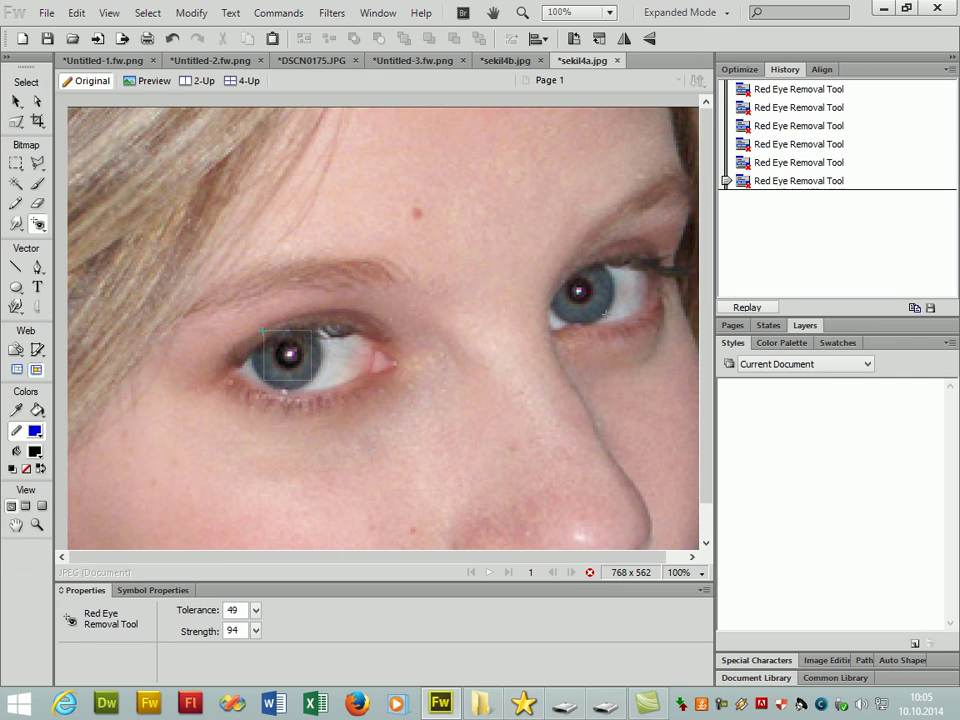
pyautogui.moveTo(274, 328); pyautogui.dragTo(317, 380)
pyautogui.click(271, 341)
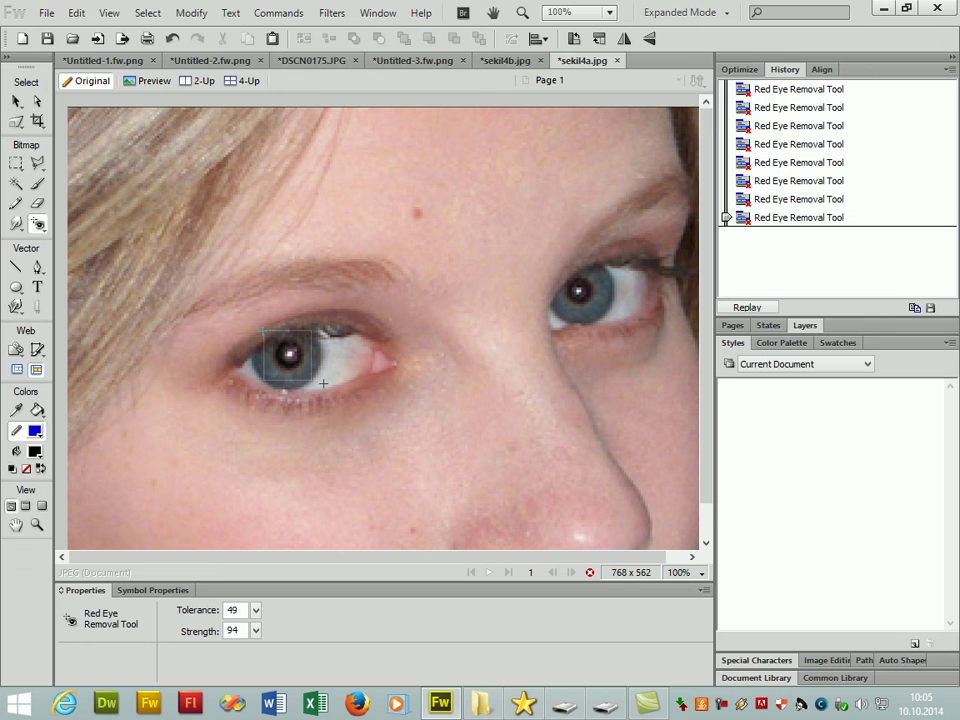
pyautogui.click(272, 340)
pyautogui.click(272, 340)
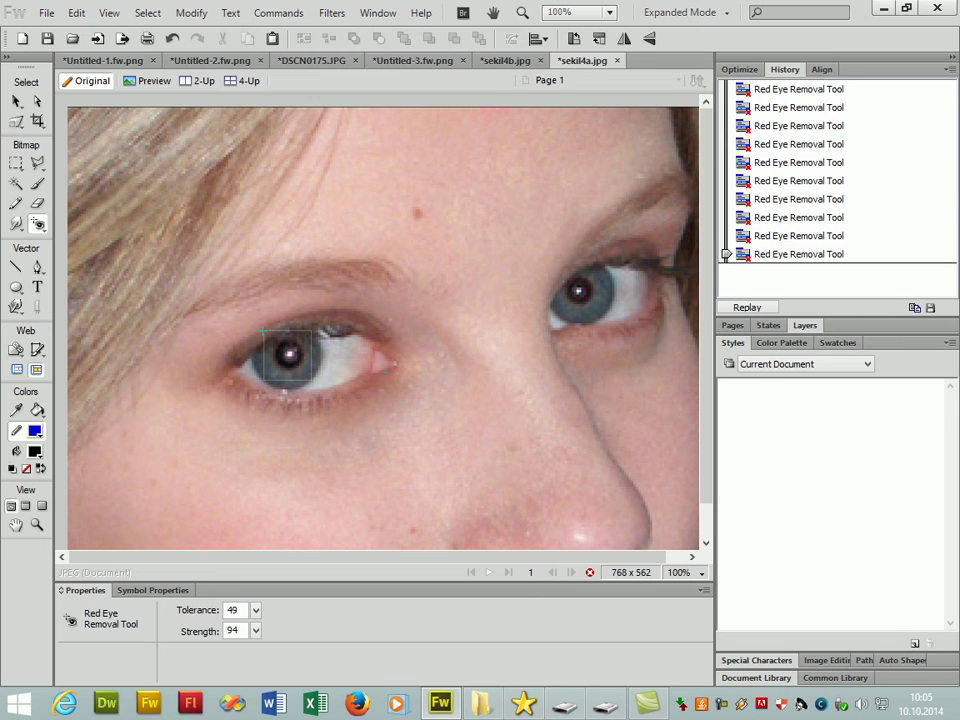
# Set up the Brush tool with a near-black colour sampled from the larger eye's pupil and a tip size of 12.
pyautogui.click(37, 190)
pyautogui.click(37, 190)
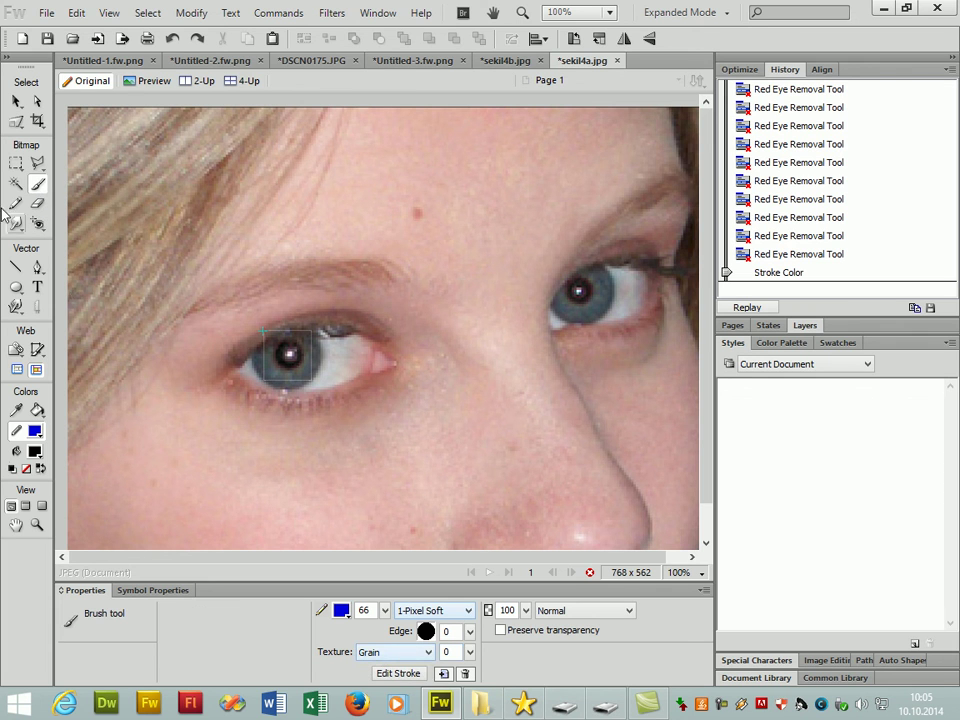
pyautogui.click(343, 612)
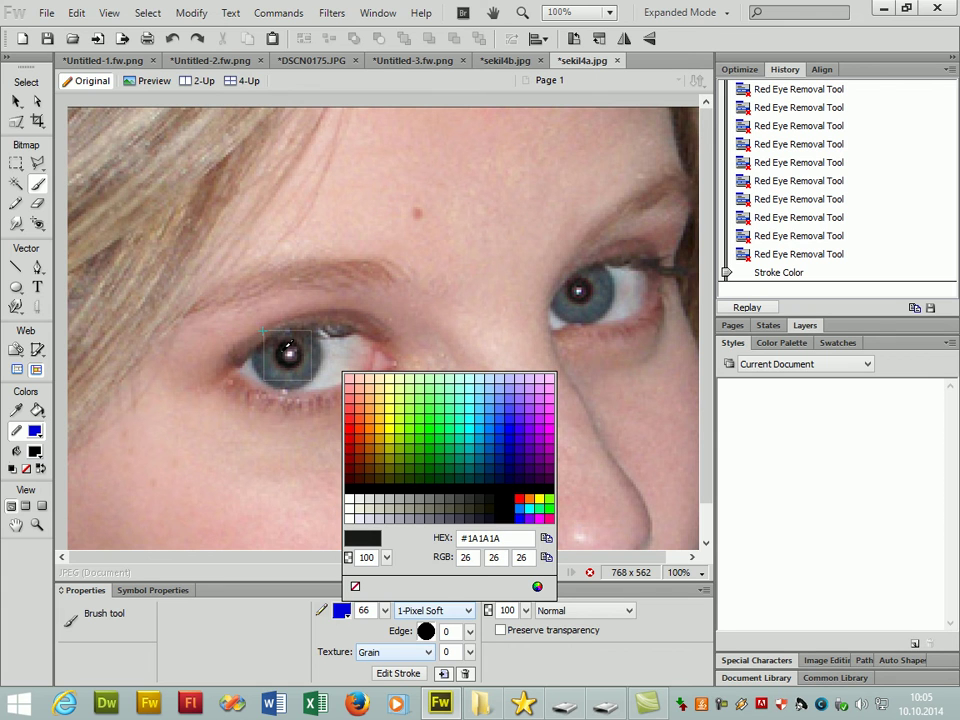
pyautogui.click(287, 347)
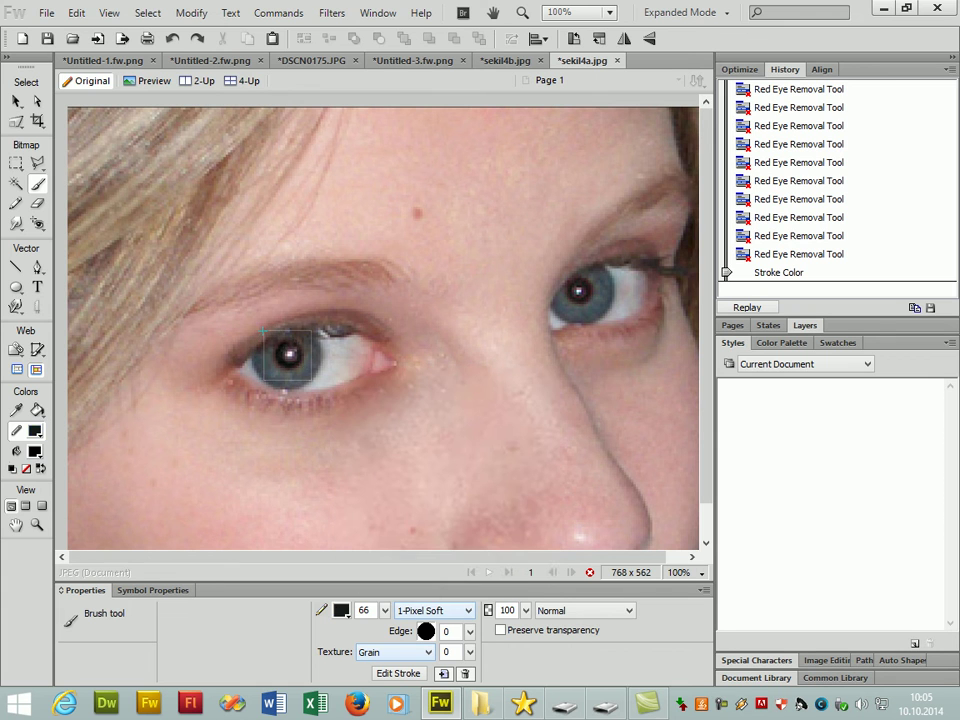
pyautogui.moveTo(385, 612)
pyautogui.mouseDown()
pyautogui.moveTo(397, 619)
pyautogui.moveTo(392, 668)
pyautogui.mouseUp()
# Dab the brush repeatedly over the white glare in the larger eye's pupil to darken it.
pyautogui.click(289, 353)
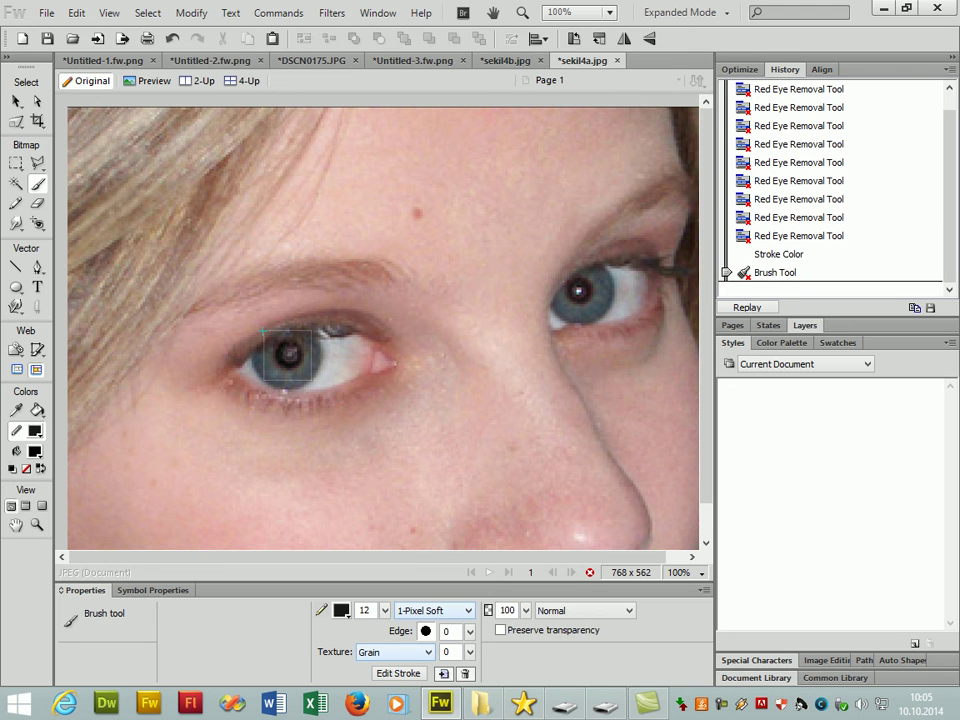
pyautogui.click(218, 267)
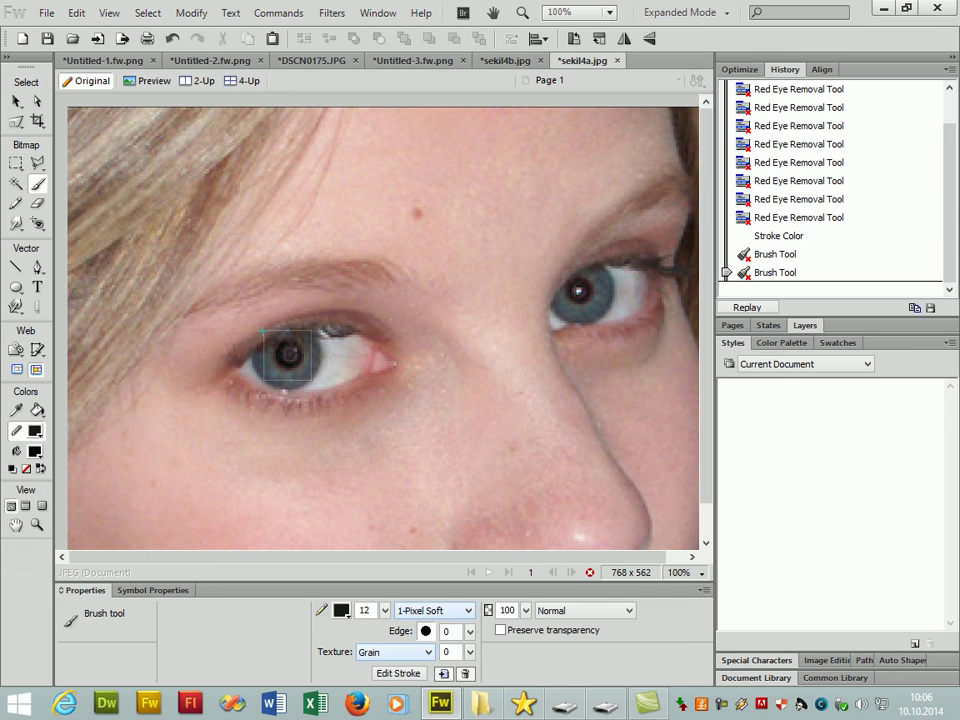
pyautogui.click(218, 266)
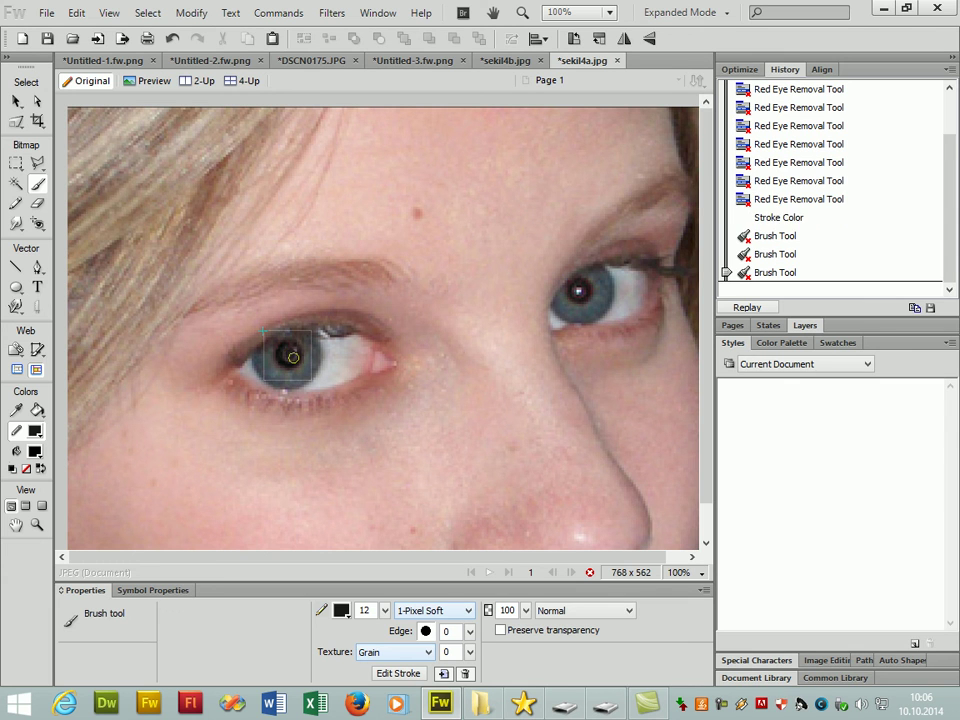
pyautogui.click(219, 268)
pyautogui.click(285, 359)
pyautogui.click(286, 360)
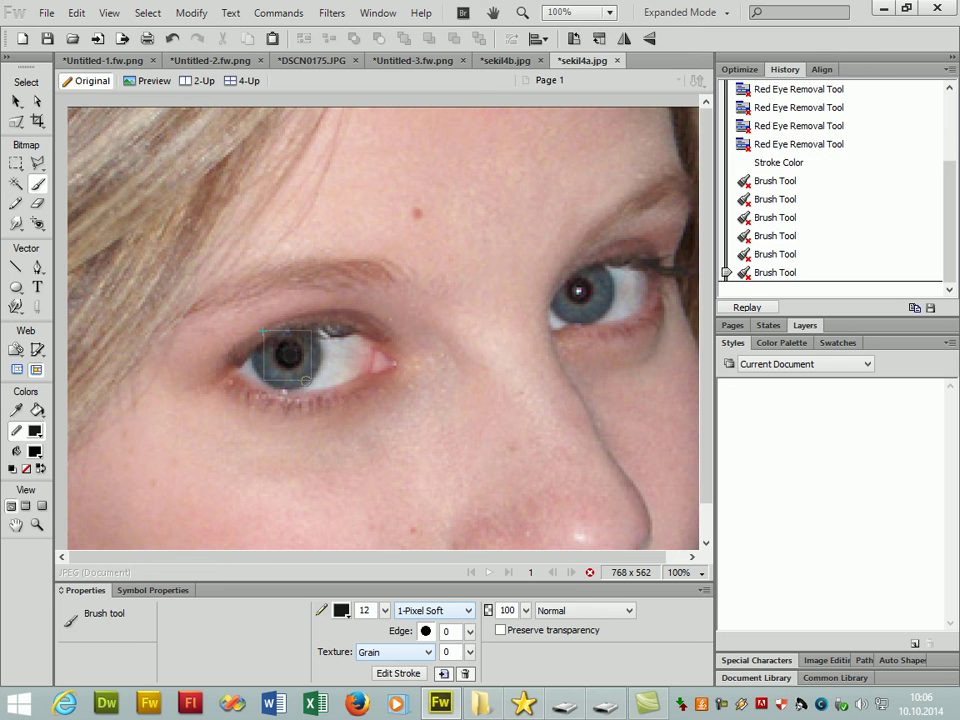
pyautogui.click(286, 360)
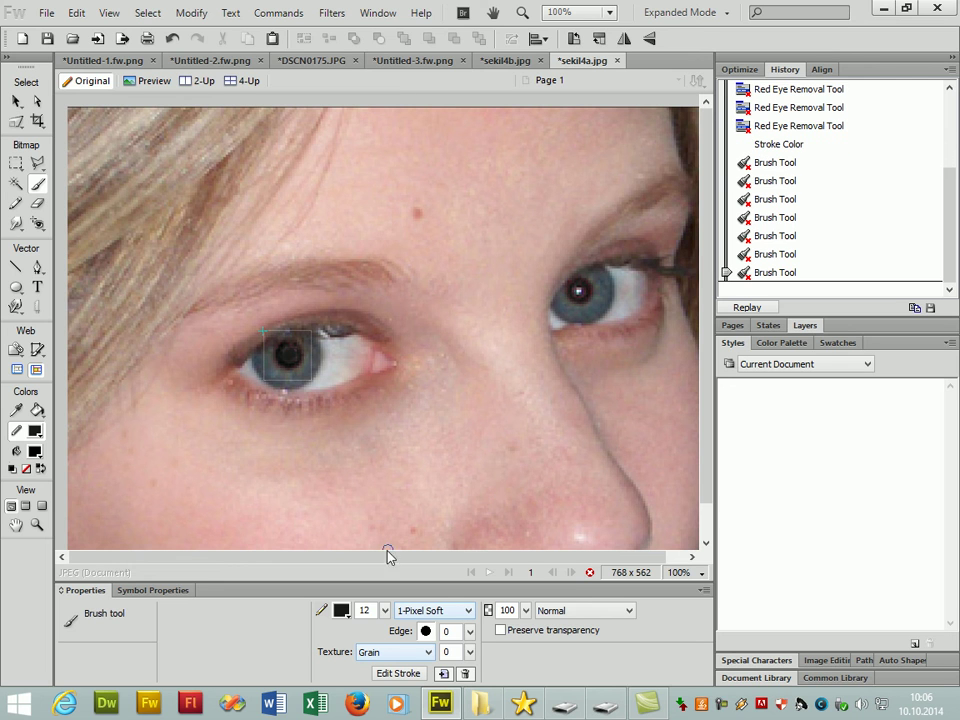
# Resample the brush colour from the darkened pupil of the larger eye and paint over the remaining lighter spots.
pyautogui.click(341, 610)
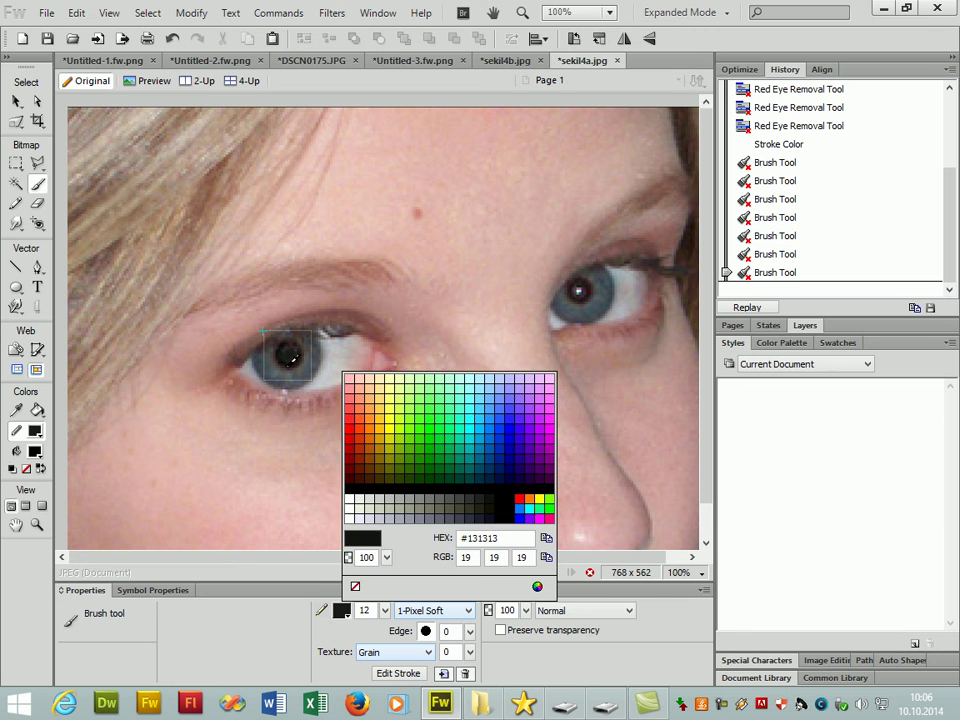
pyautogui.click(287, 366)
pyautogui.click(287, 349)
pyautogui.click(287, 347)
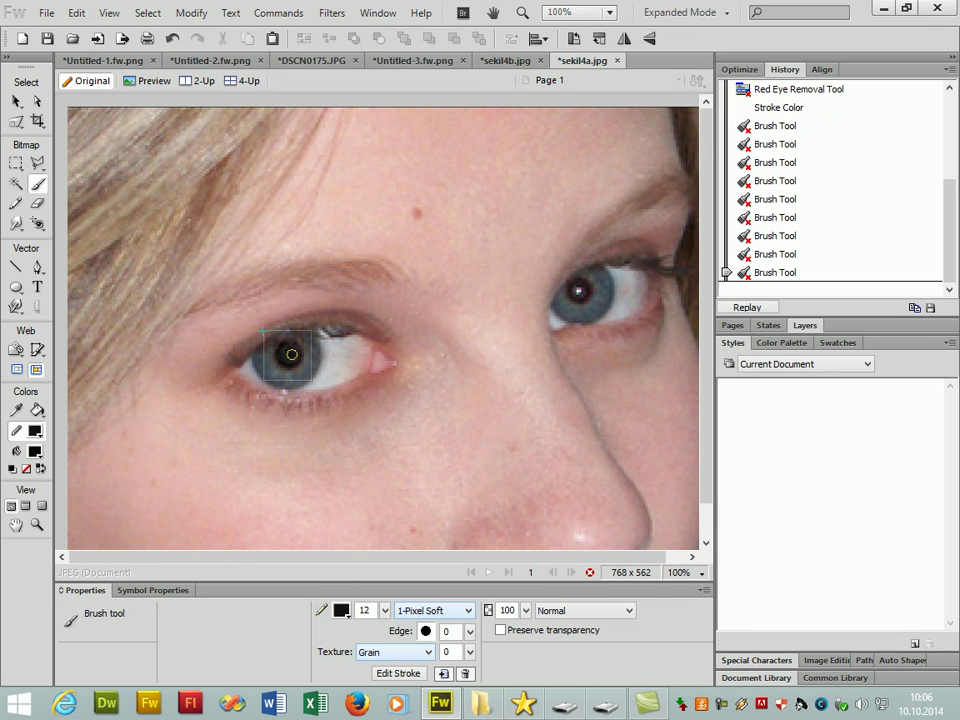
pyautogui.click(287, 351)
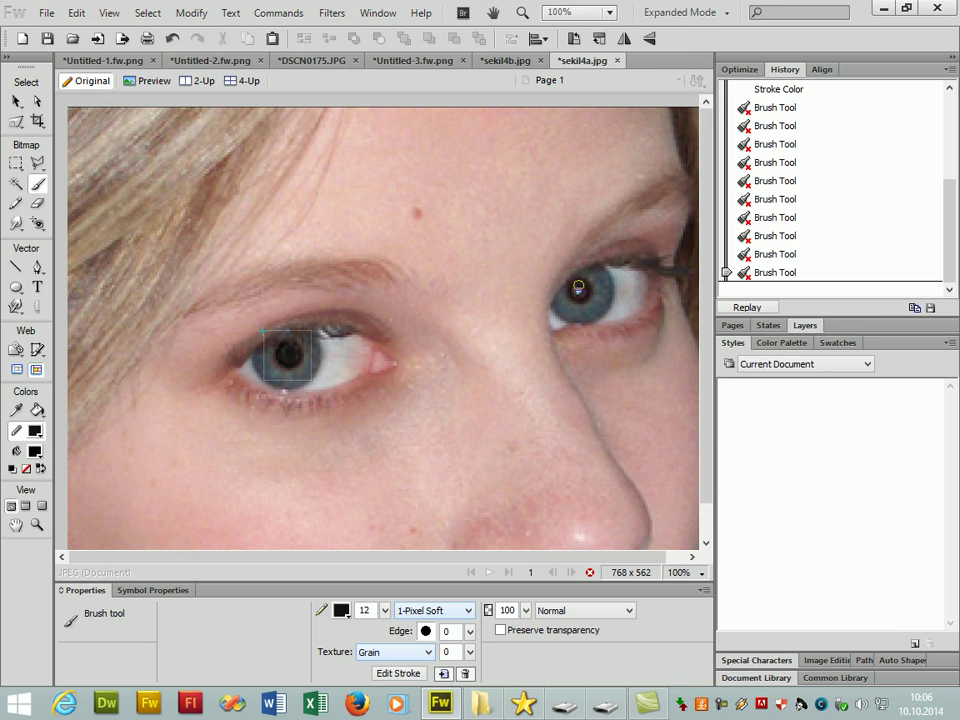
pyautogui.click(287, 352)
# Switch to the open sekil4b.jpg portrait.
pyautogui.hotkey('ctrl', 'Tab')
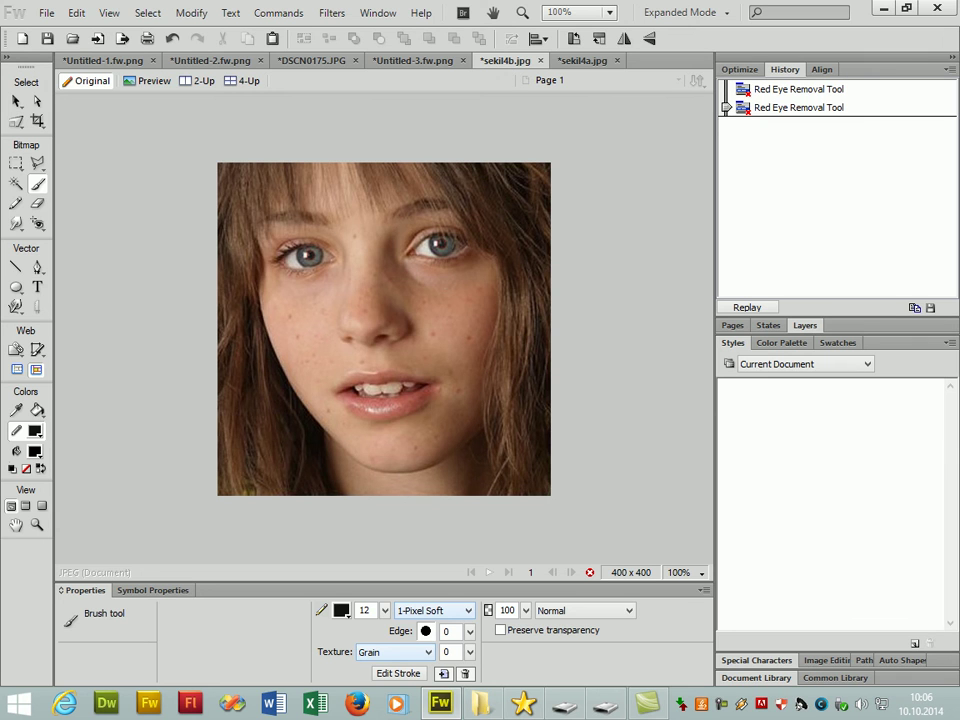
pyautogui.click(738, 703)
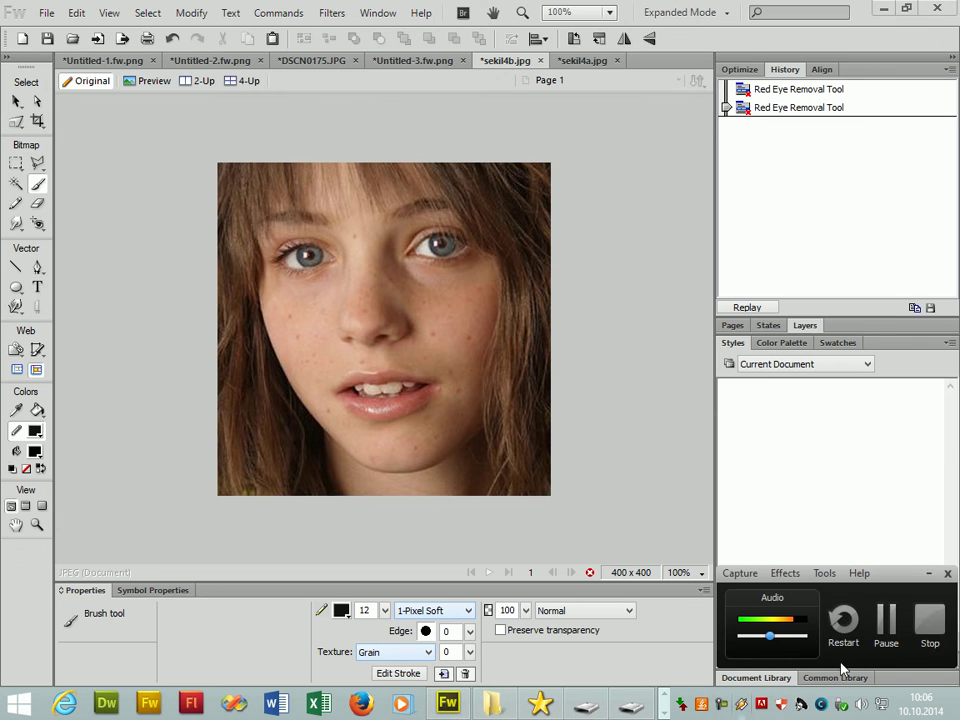